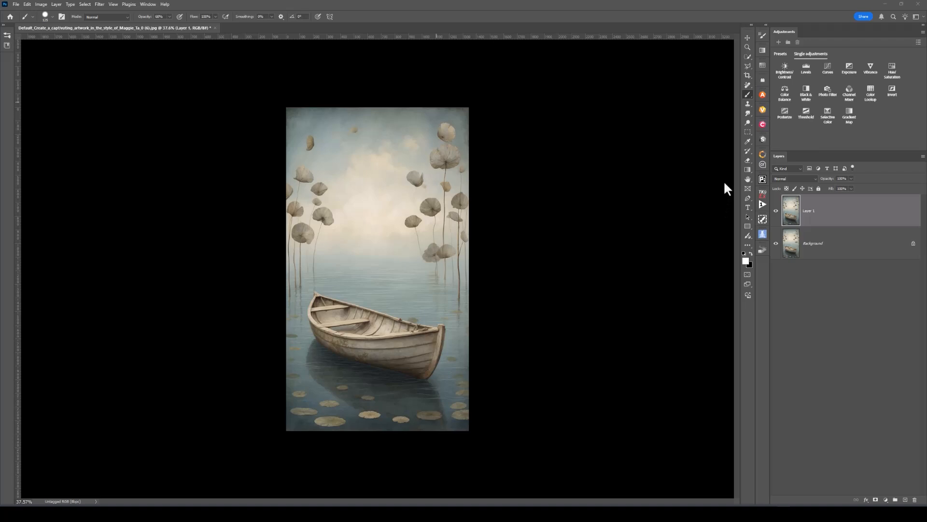
- Enlarge the canvas with the Crop tool, extending it past the image's left, right and bottom edges
{"action": "left_click", "coordinate": [747, 75]}
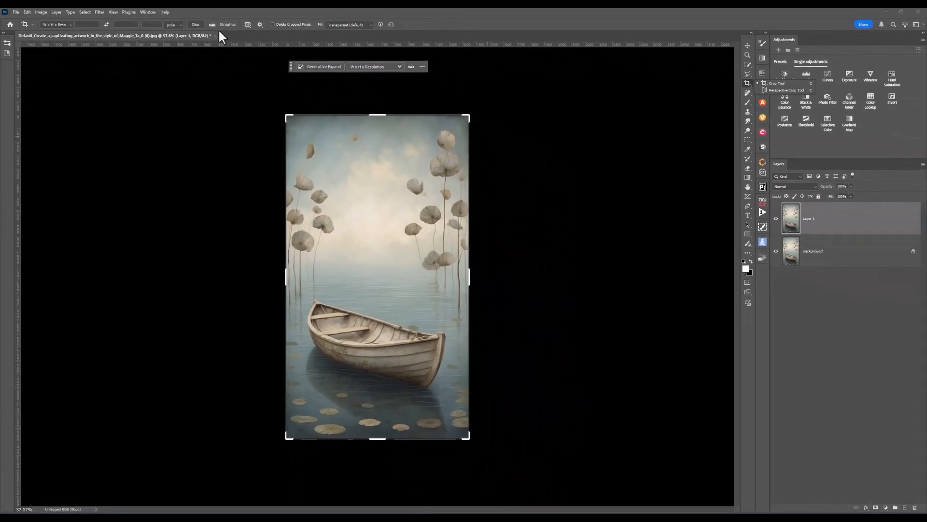
{"action": "left_click", "coordinate": [154, 12]}
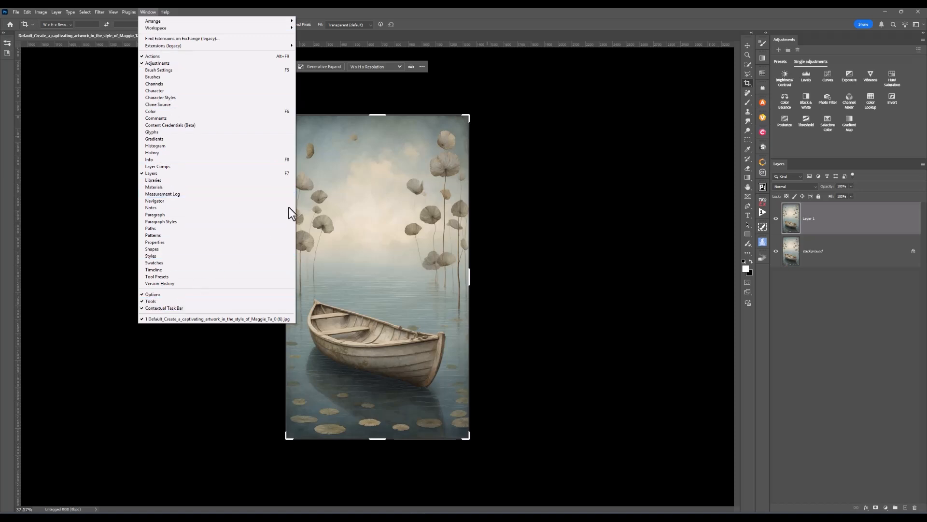
{"action": "left_click", "coordinate": [467, 70]}
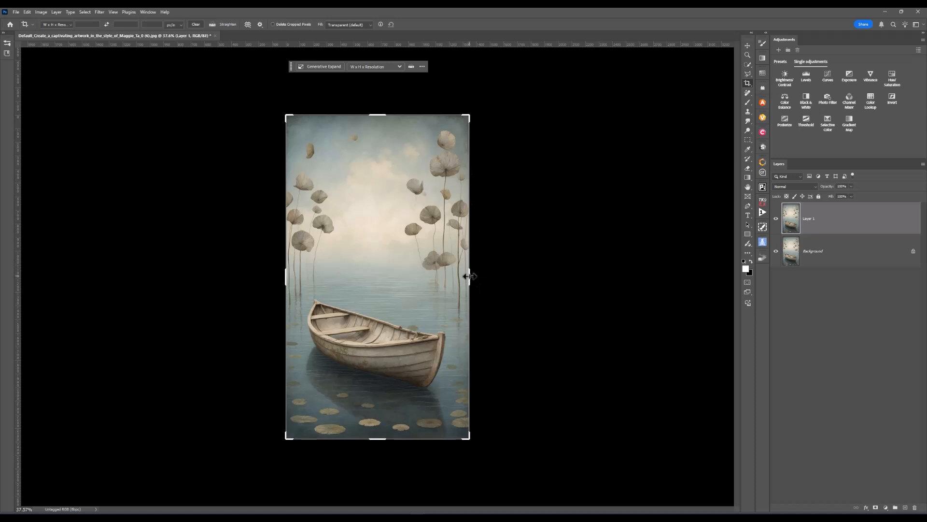
{"action": "left_click_drag", "start_coordinate": [469, 276], "coordinate": [485, 284]}
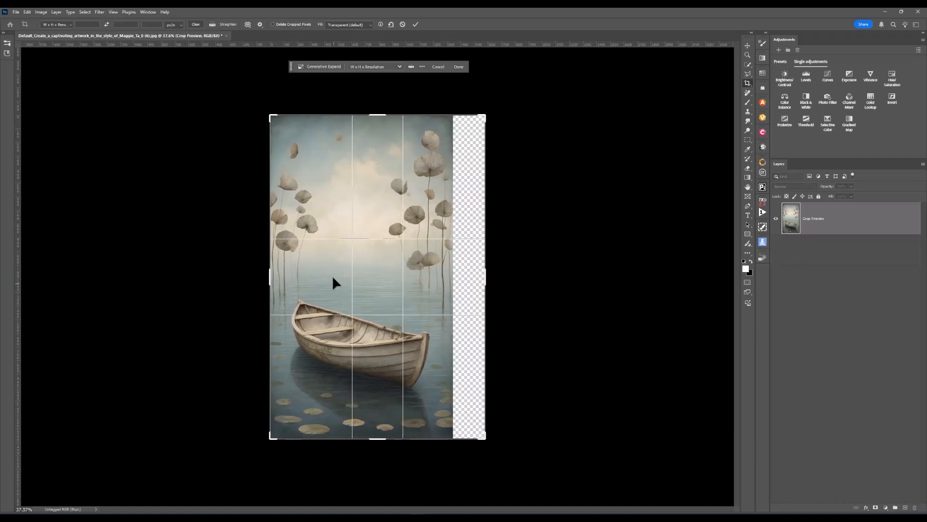
{"action": "left_click_drag", "start_coordinate": [269, 276], "coordinate": [254, 275]}
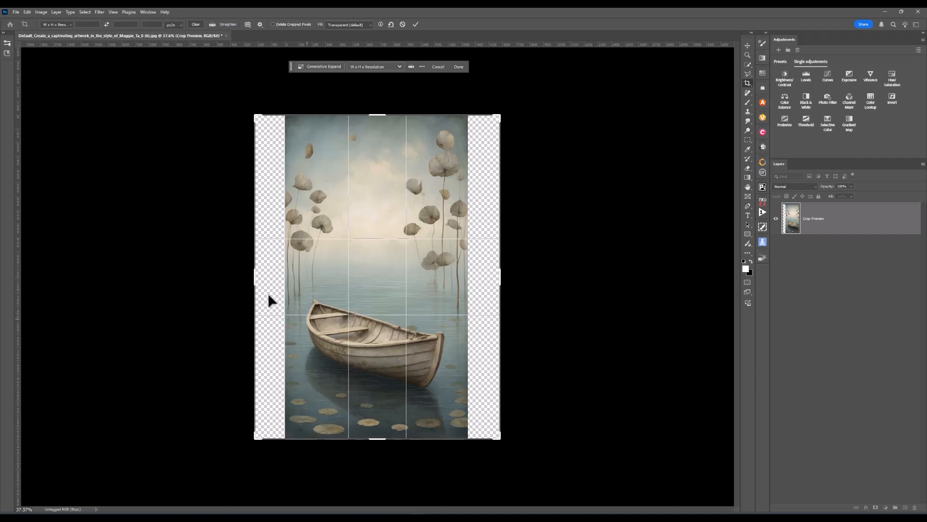
{"action": "left_click_drag", "start_coordinate": [376, 439], "coordinate": [374, 453]}
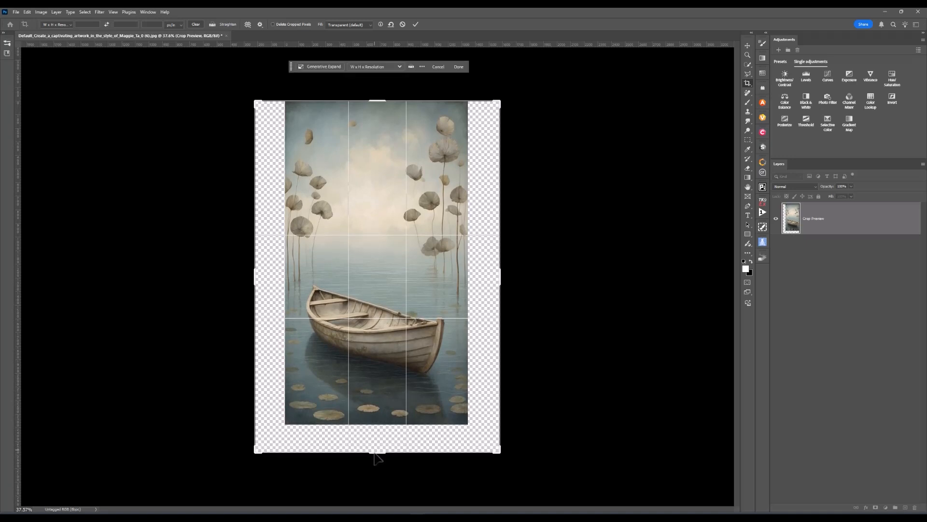
- Fill the extended area with Generative Expand, compare the six variations and keep the first one
{"action": "left_click", "coordinate": [333, 66]}
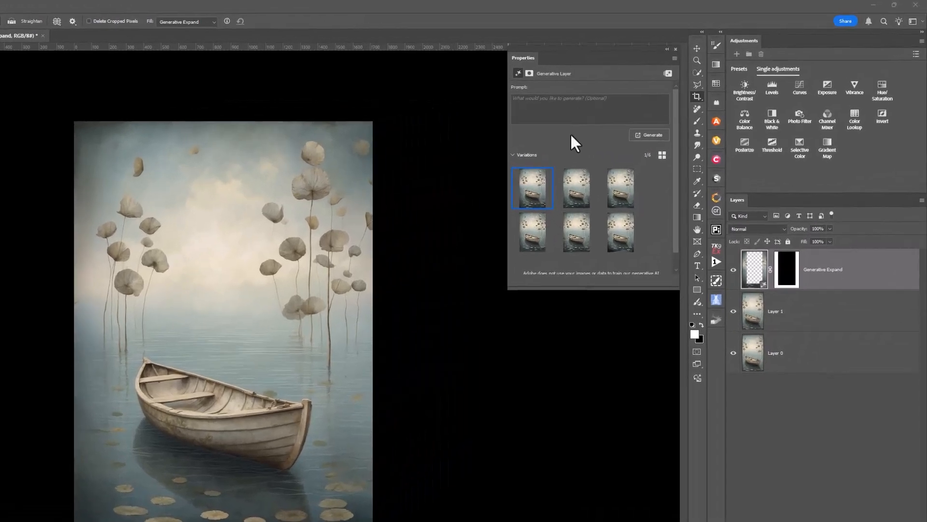
{"action": "left_click", "coordinate": [535, 233]}
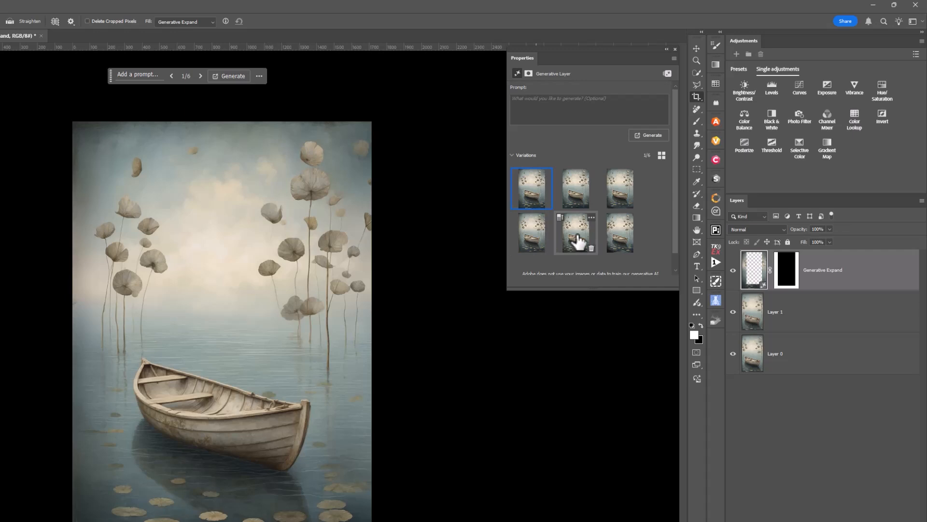
{"action": "left_click", "coordinate": [577, 239]}
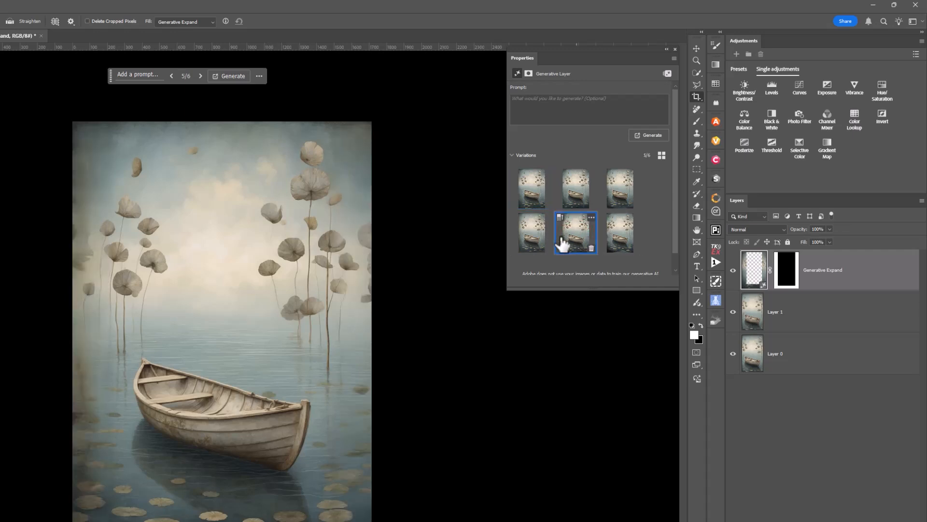
{"action": "left_click", "coordinate": [615, 239]}
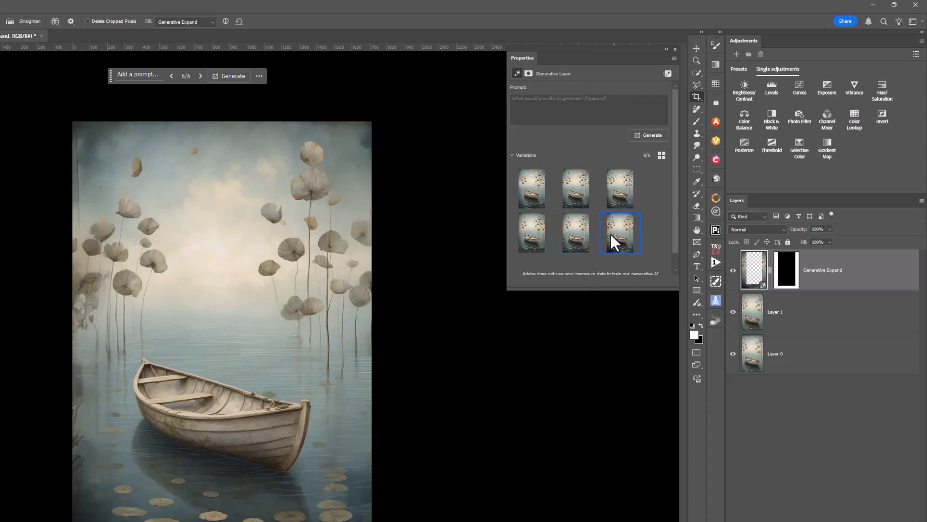
{"action": "left_click", "coordinate": [533, 196]}
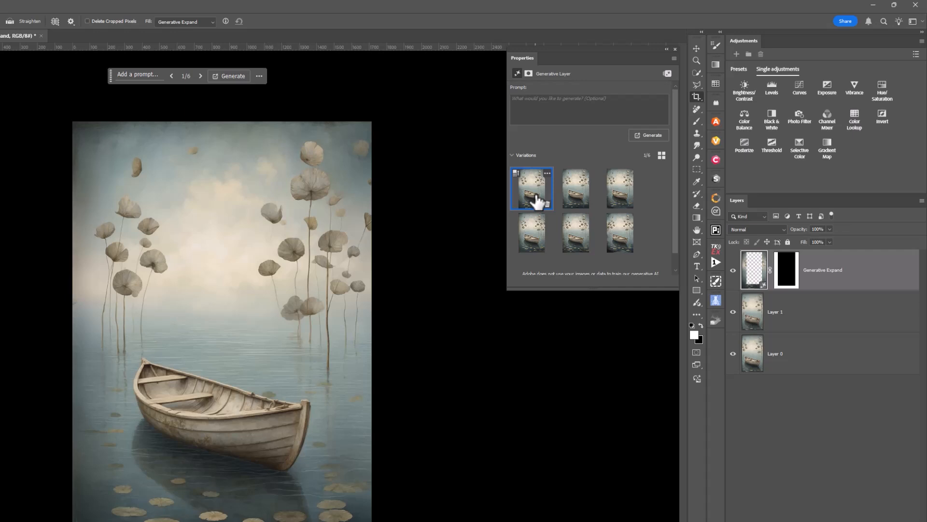
{"action": "left_click", "coordinate": [583, 192]}
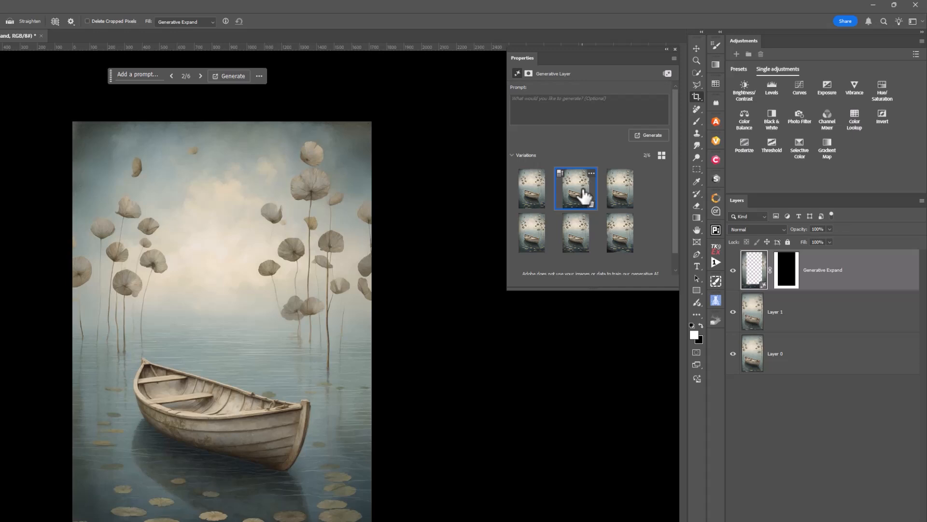
{"action": "left_click", "coordinate": [617, 191]}
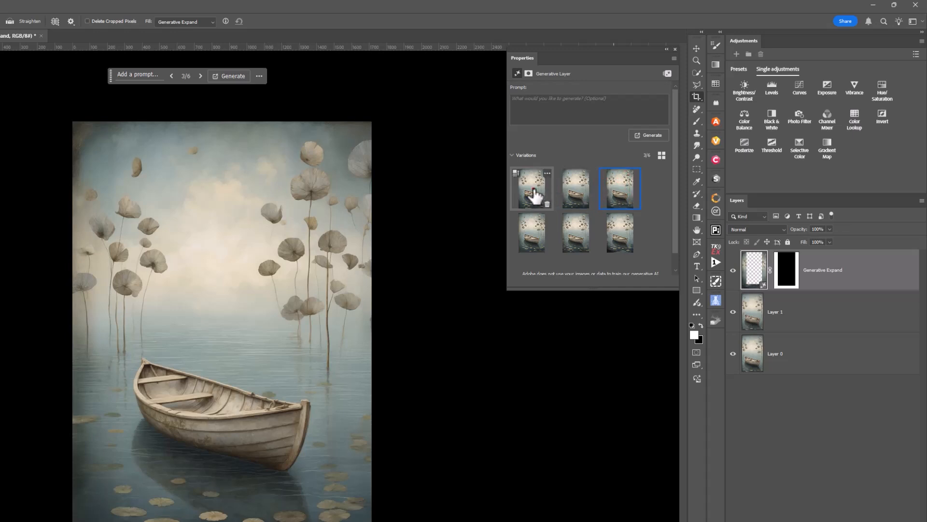
{"action": "left_click", "coordinate": [531, 189]}
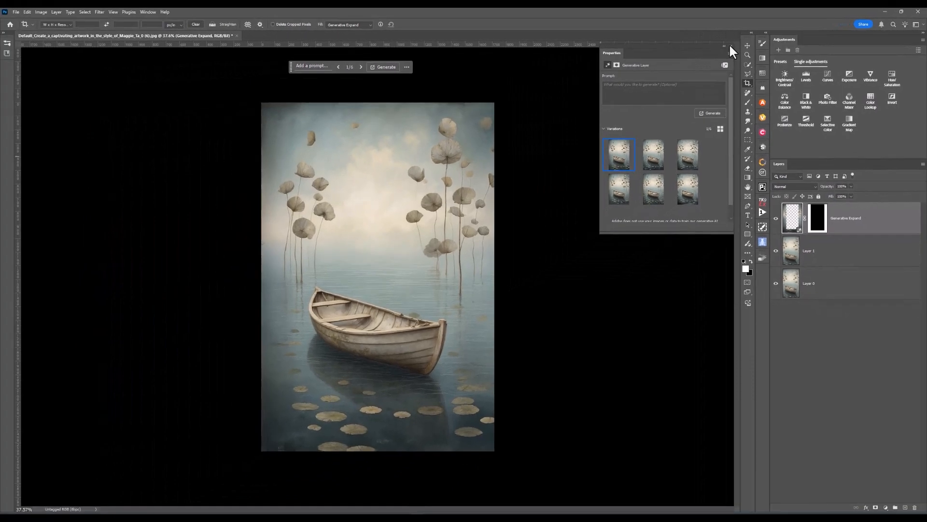
{"action": "left_click", "coordinate": [729, 44]}
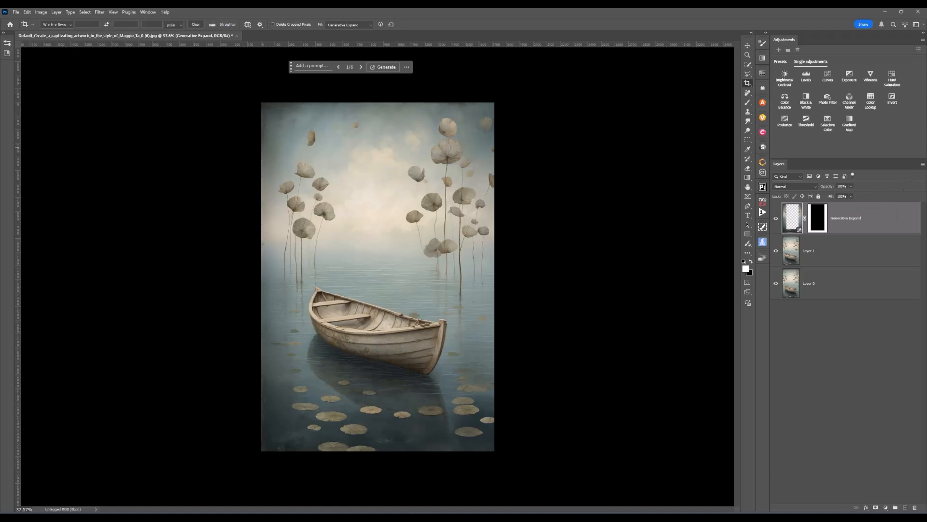
- Stamp all visible layers into a new layer and remove stray petals and edge artifacts with the Remove tool
{"action": "key", "text": "ctrl+alt+shift+e"}
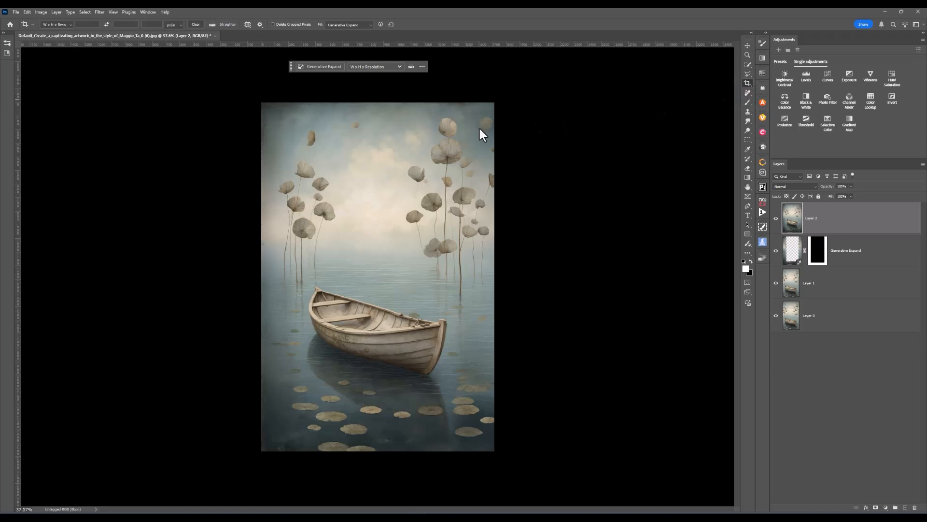
{"action": "key", "text": "j"}
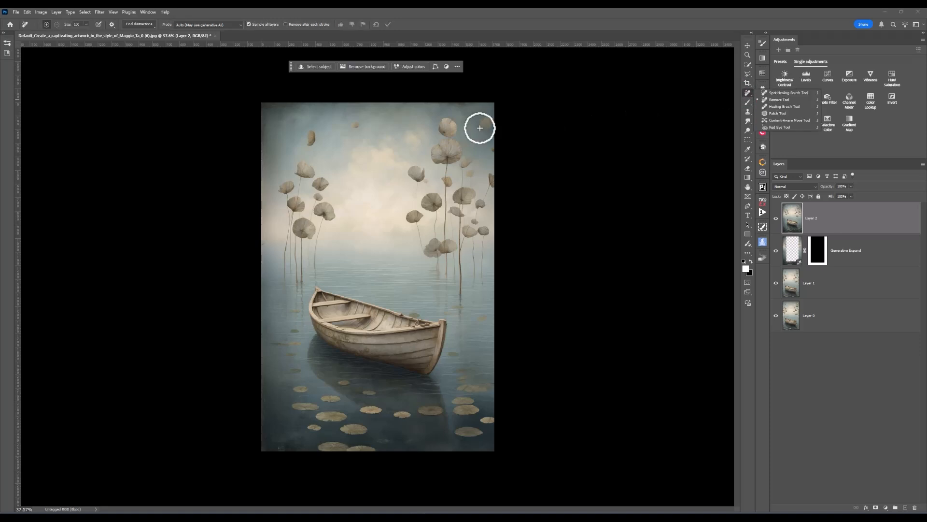
{"action": "mouse_move", "coordinate": [480, 128]}
{"action": "left_mouse_down"}
{"action": "mouse_move", "coordinate": [495, 112]}
{"action": "mouse_move", "coordinate": [486, 128]}
{"action": "left_mouse_up"}
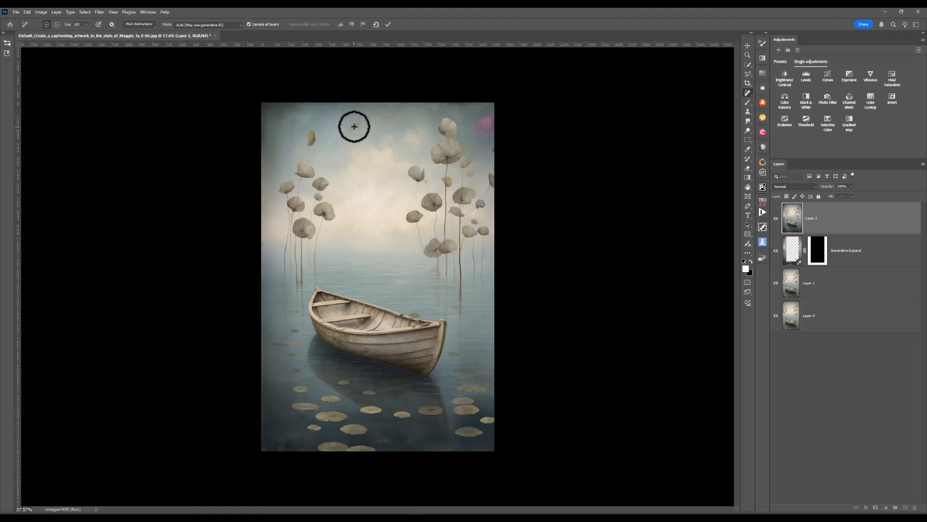
{"action": "left_click_drag", "start_coordinate": [356, 124], "coordinate": [358, 125]}
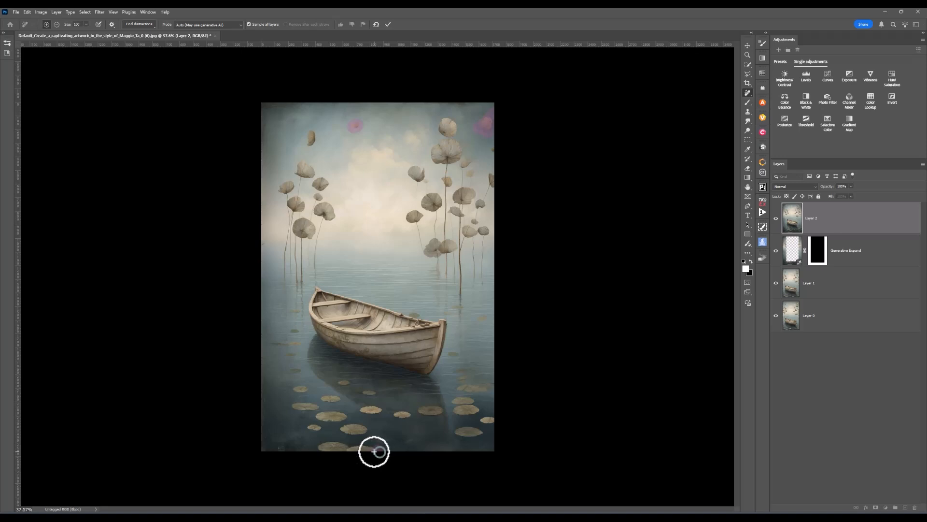
{"action": "mouse_move", "coordinate": [374, 451]}
{"action": "left_mouse_down"}
{"action": "mouse_move", "coordinate": [317, 449]}
{"action": "mouse_move", "coordinate": [431, 452]}
{"action": "left_mouse_up"}
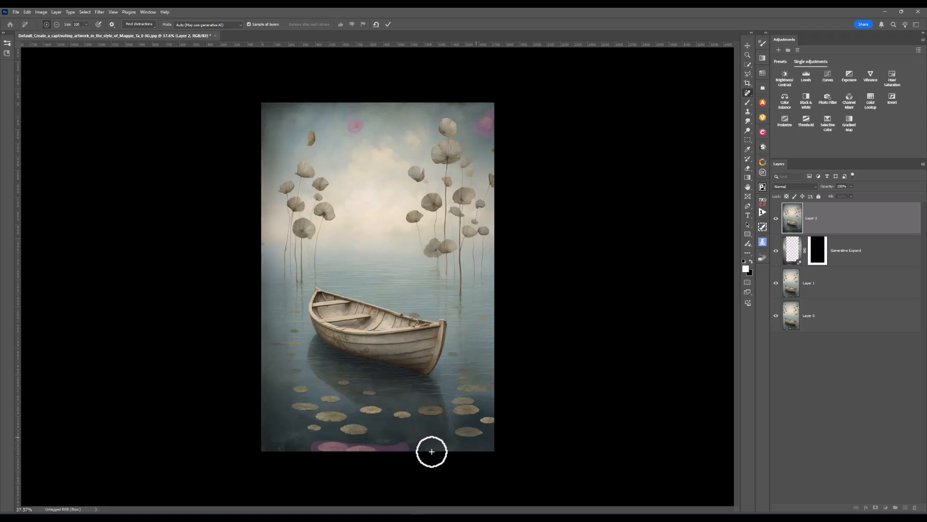
{"action": "left_click_drag", "start_coordinate": [483, 421], "coordinate": [505, 420]}
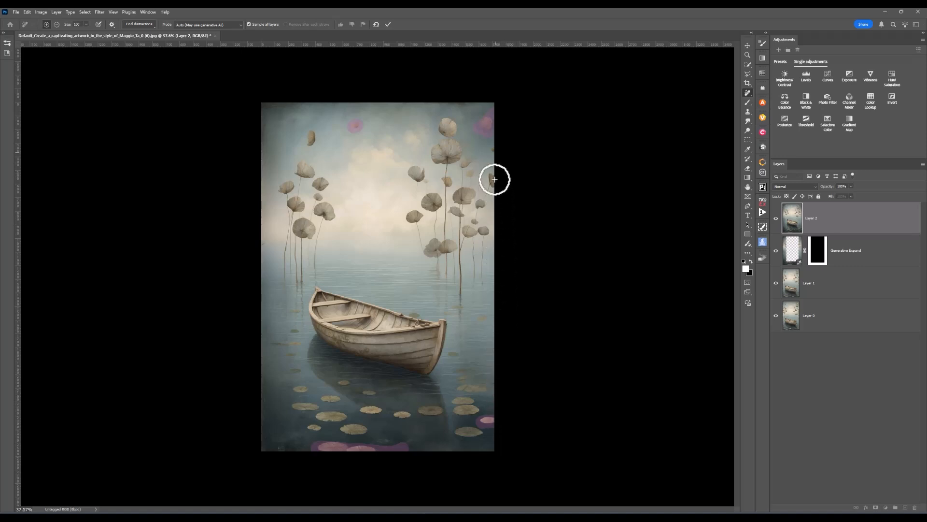
{"action": "left_click_drag", "start_coordinate": [493, 150], "coordinate": [500, 149]}
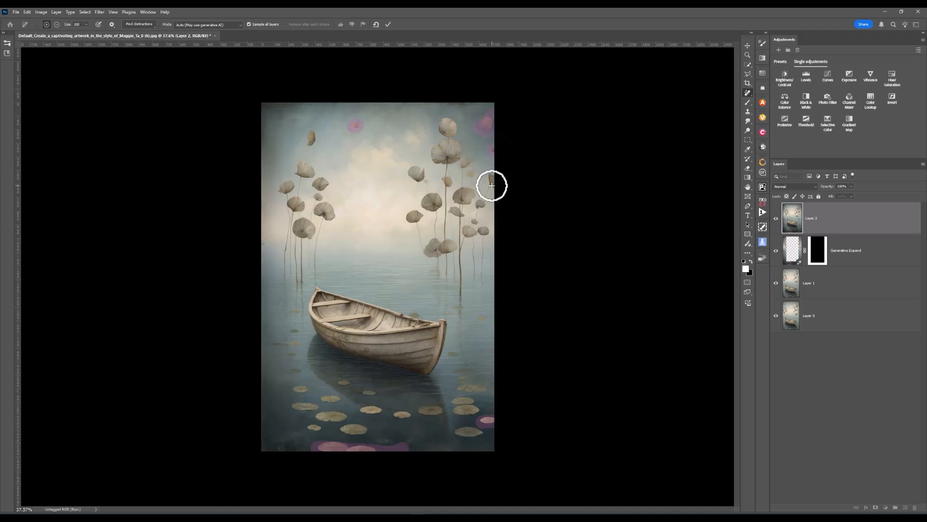
{"action": "mouse_move", "coordinate": [491, 186]}
{"action": "left_mouse_down"}
{"action": "mouse_move", "coordinate": [496, 176]}
{"action": "mouse_move", "coordinate": [486, 192]}
{"action": "left_mouse_up"}
{"action": "left_click", "coordinate": [388, 25]}
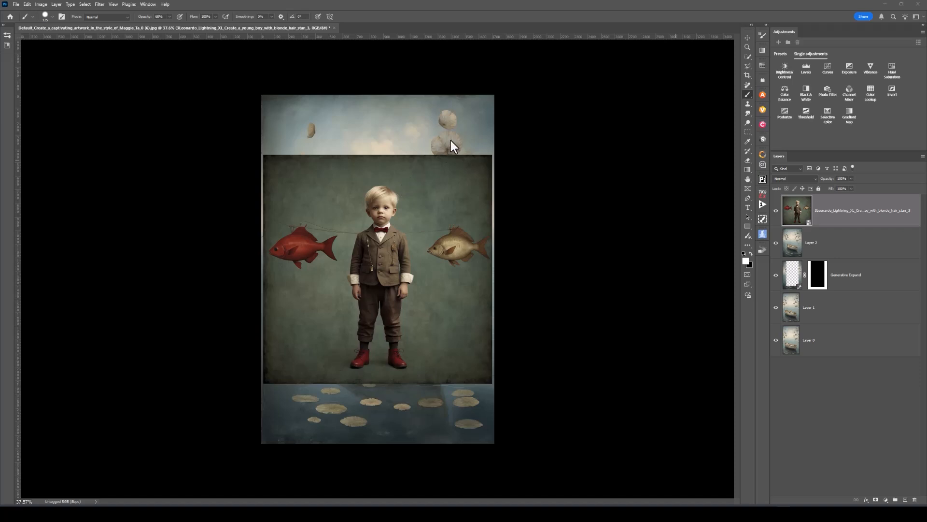
- Select the pasted boy image layer and remove its background
{"action": "left_click", "coordinate": [801, 217]}
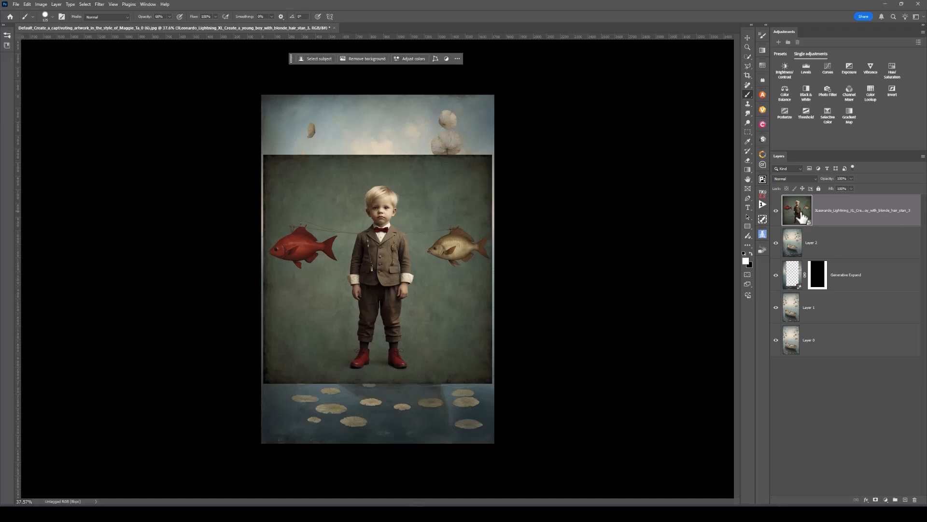
{"action": "left_click", "coordinate": [800, 214]}
{"action": "left_click", "coordinate": [363, 59]}
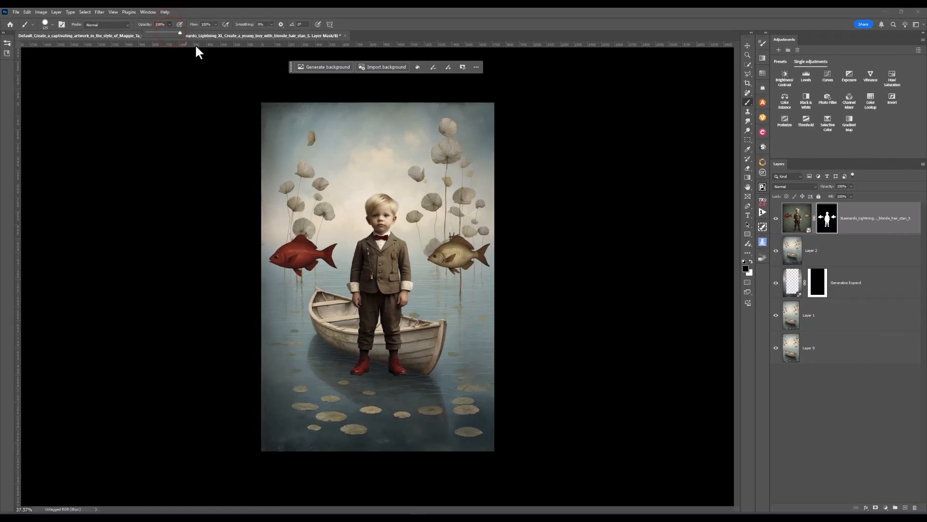
- Paint out both fish on the boy layer's mask
{"action": "mouse_move", "coordinate": [428, 261]}
{"action": "left_mouse_down"}
{"action": "mouse_move", "coordinate": [463, 240]}
{"action": "mouse_move", "coordinate": [483, 256]}
{"action": "mouse_move", "coordinate": [441, 265]}
{"action": "mouse_move", "coordinate": [470, 267]}
{"action": "mouse_move", "coordinate": [472, 247]}
{"action": "mouse_move", "coordinate": [460, 250]}
{"action": "left_mouse_up"}
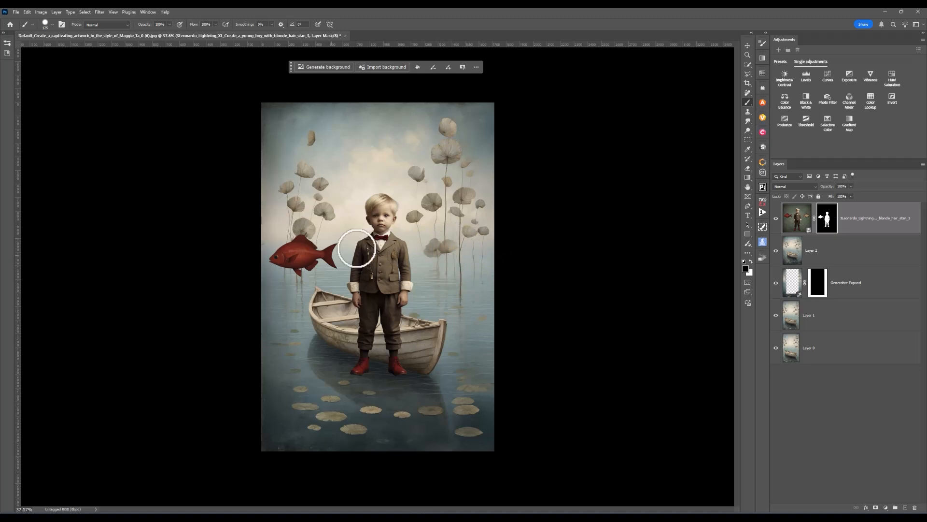
{"action": "mouse_move", "coordinate": [332, 248]}
{"action": "left_mouse_down"}
{"action": "mouse_move", "coordinate": [283, 247]}
{"action": "mouse_move", "coordinate": [270, 258]}
{"action": "mouse_move", "coordinate": [331, 255]}
{"action": "mouse_move", "coordinate": [324, 266]}
{"action": "mouse_move", "coordinate": [284, 265]}
{"action": "mouse_move", "coordinate": [303, 274]}
{"action": "left_mouse_up"}
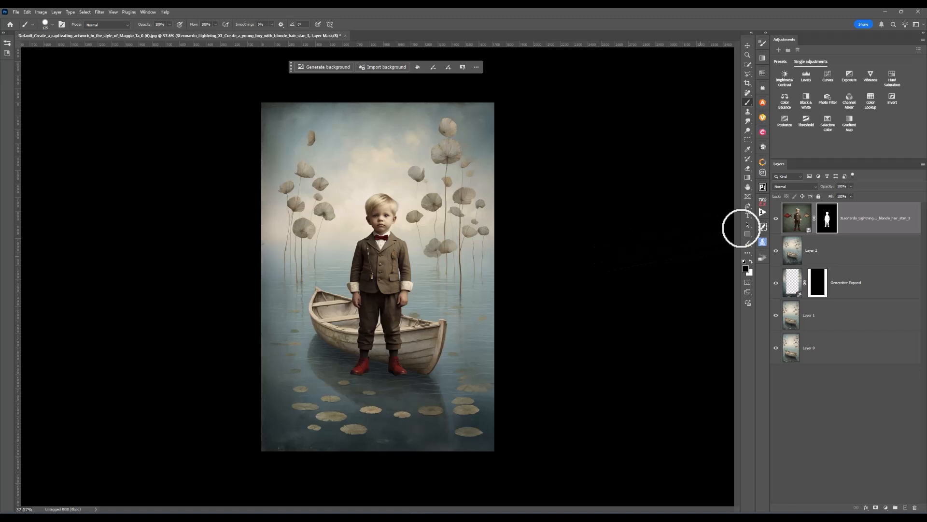
- Scale the boy layer down and move him so he stands inside the boat
{"action": "left_click", "coordinate": [798, 219]}
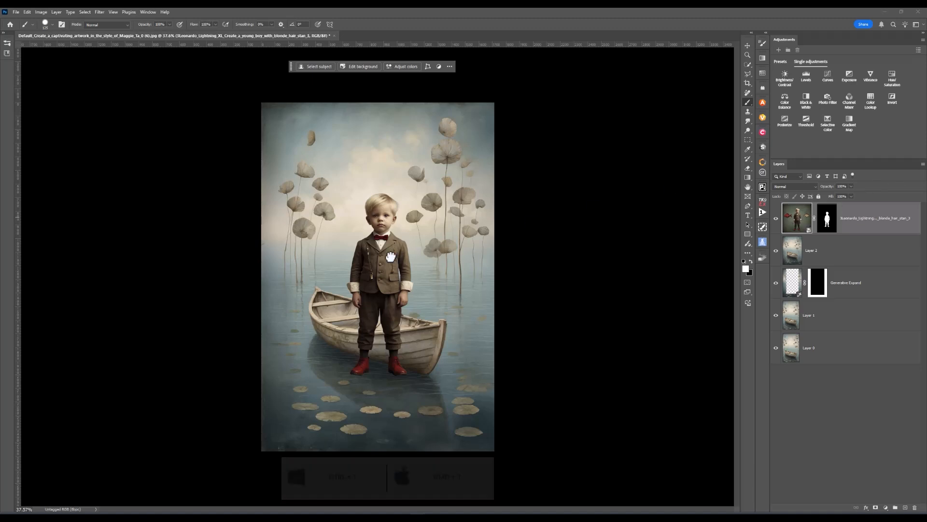
{"action": "key", "text": "ctrl+t"}
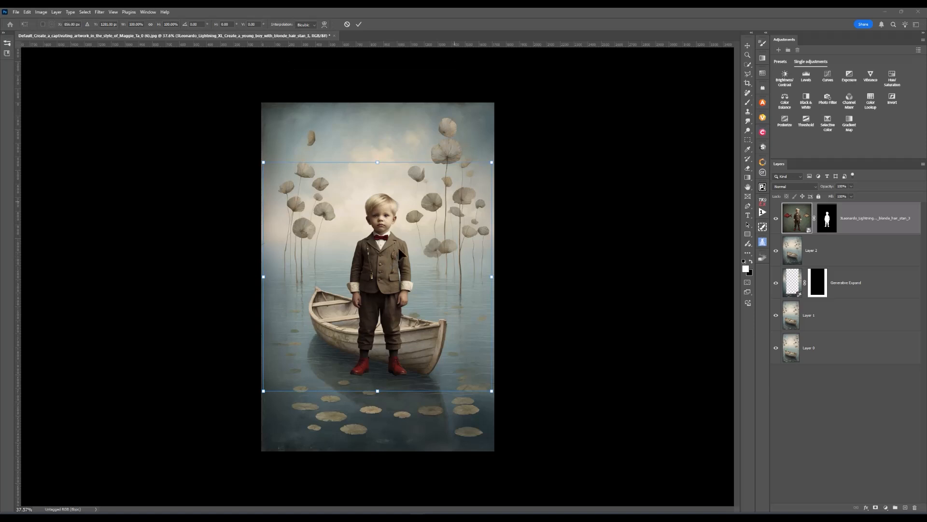
{"action": "left_click_drag", "start_coordinate": [490, 163], "coordinate": [437, 208]}
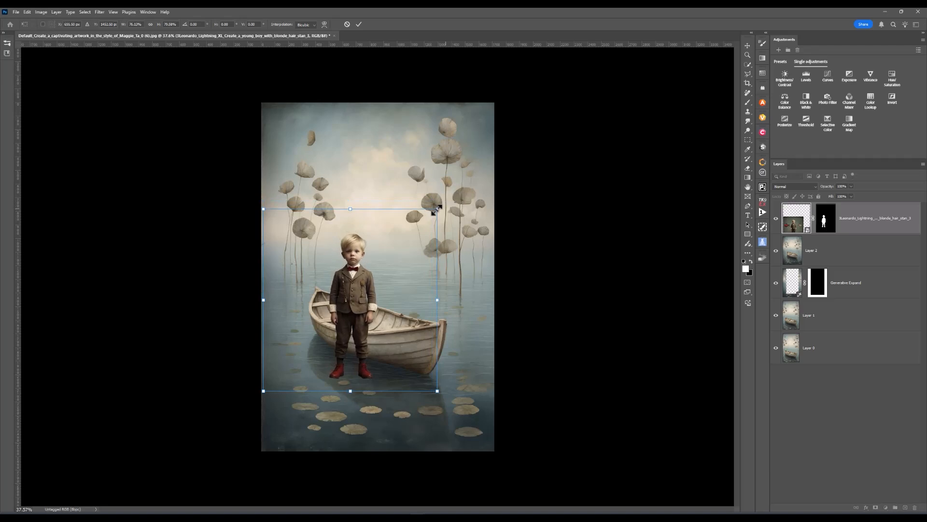
{"action": "mouse_move", "coordinate": [352, 291]}
{"action": "left_mouse_down"}
{"action": "mouse_move", "coordinate": [373, 268]}
{"action": "mouse_move", "coordinate": [366, 260]}
{"action": "mouse_move", "coordinate": [390, 256]}
{"action": "mouse_move", "coordinate": [363, 257]}
{"action": "mouse_move", "coordinate": [372, 261]}
{"action": "left_mouse_up"}
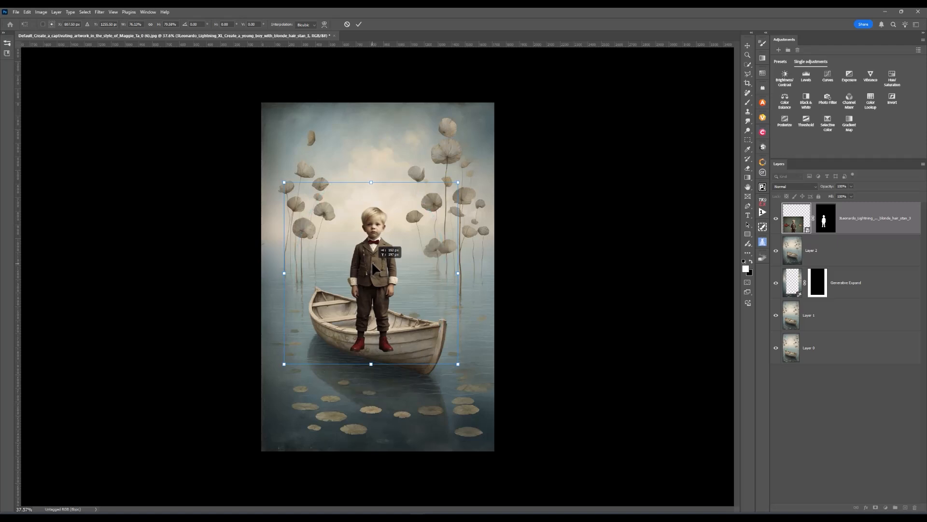
{"action": "left_click_drag", "start_coordinate": [372, 262], "coordinate": [375, 266]}
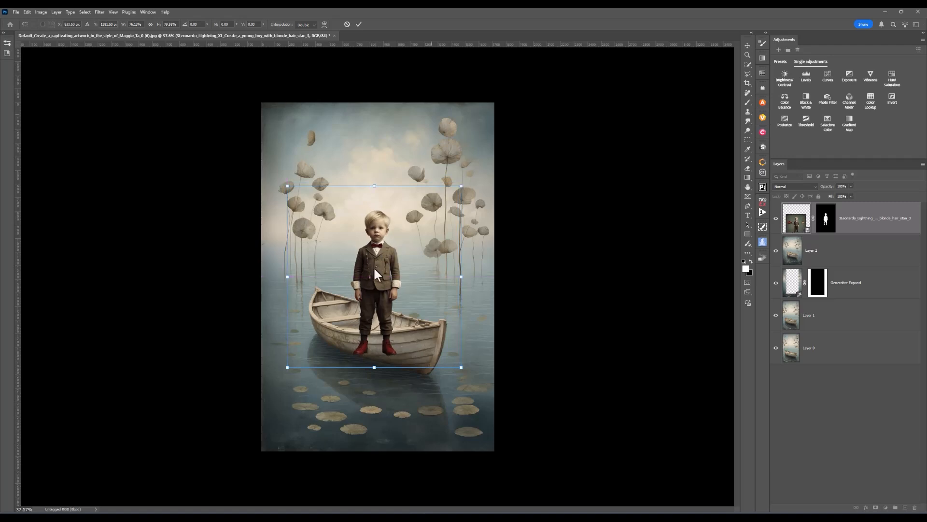
{"action": "left_click", "coordinate": [358, 24]}
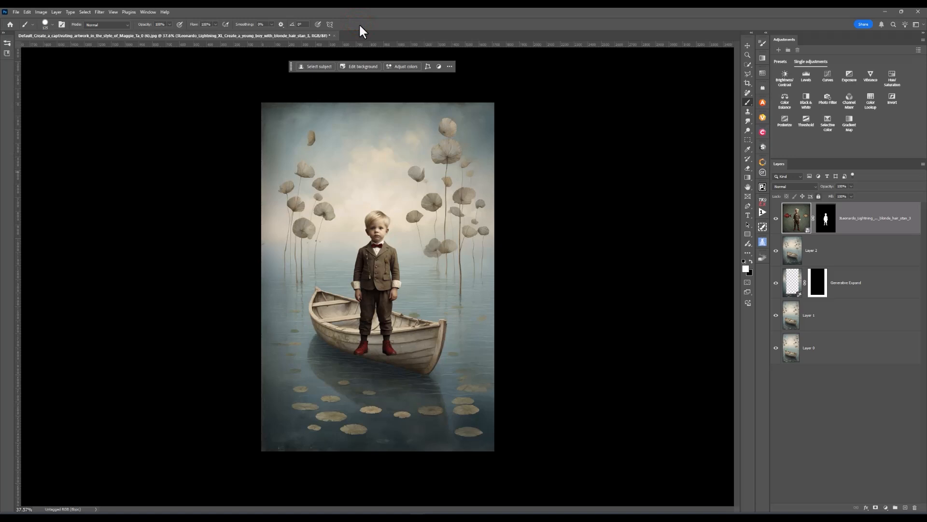
- Paint on the boy's layer mask around his feet so they sit behind the boat's edge
{"action": "left_click", "coordinate": [827, 217]}
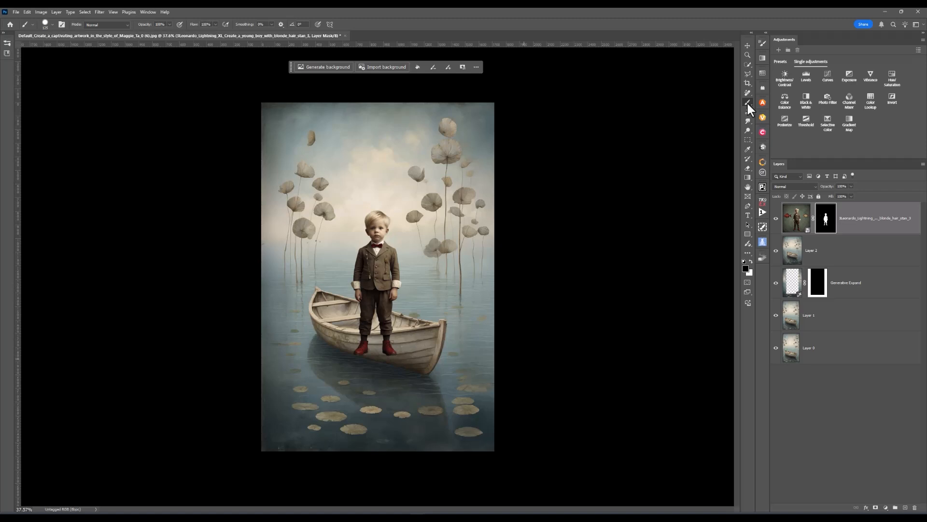
{"action": "left_click_drag", "start_coordinate": [355, 344], "coordinate": [393, 355]}
{"action": "left_click_drag", "start_coordinate": [389, 340], "coordinate": [380, 345]}
{"action": "scroll", "coordinate": [380, 345], "scroll_direction": "up", "scroll_amount": 3}
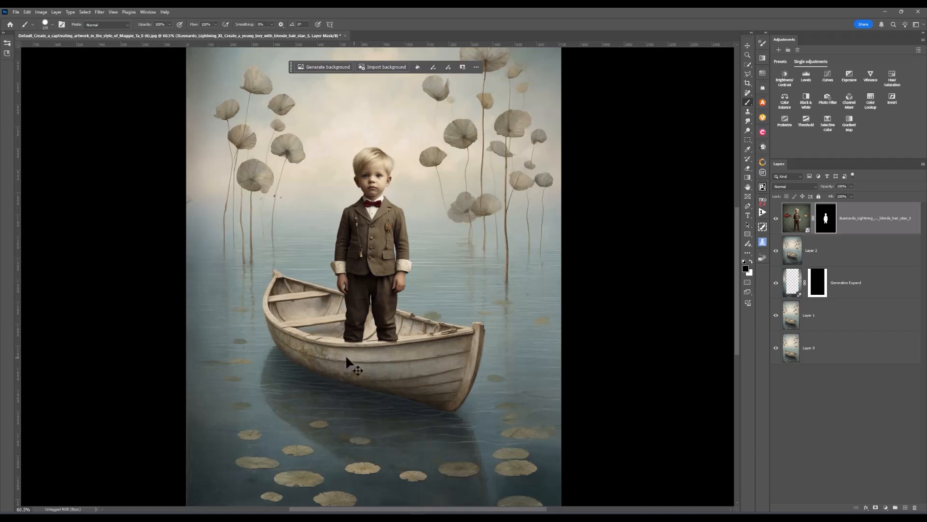
- Undo the previous mask stroke and repaint the mask over both of the boy's feet using the Edge Masking Hard Edge brush
{"action": "key", "text": "ctrl+z"}
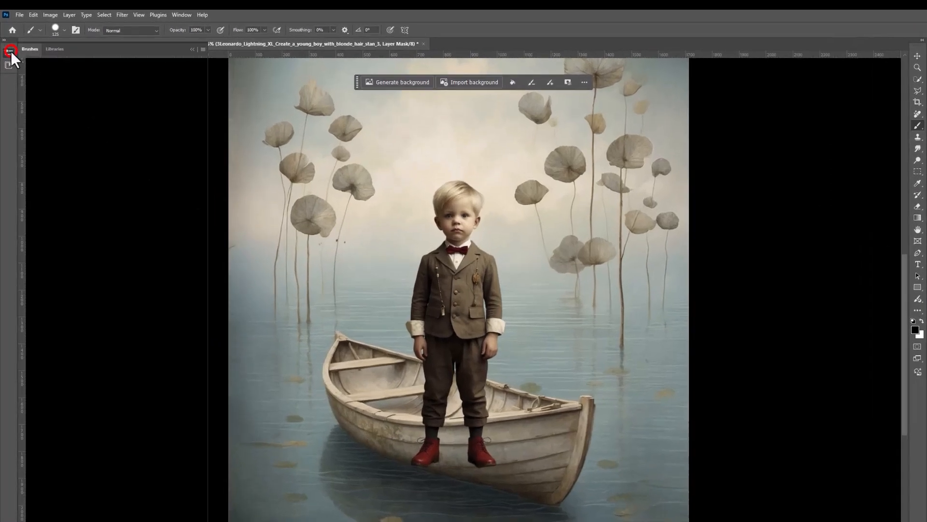
{"action": "left_click", "coordinate": [8, 42]}
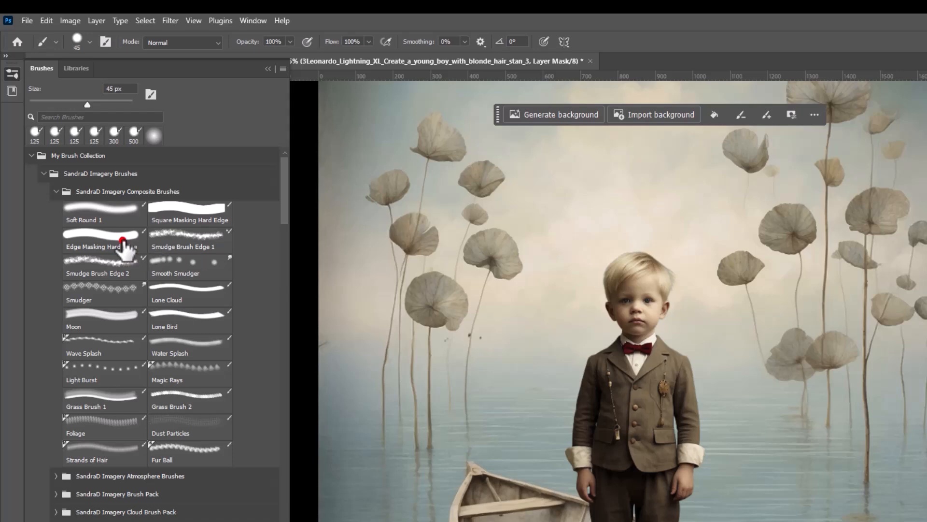
{"action": "left_click", "coordinate": [119, 241]}
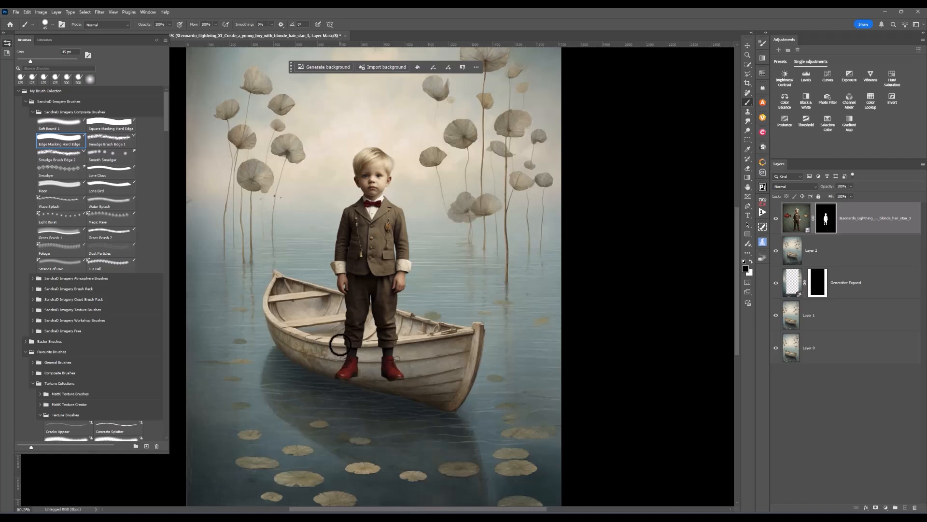
{"action": "mouse_move", "coordinate": [341, 344]}
{"action": "left_mouse_down"}
{"action": "mouse_move", "coordinate": [372, 355]}
{"action": "mouse_move", "coordinate": [345, 358]}
{"action": "mouse_move", "coordinate": [343, 375]}
{"action": "mouse_move", "coordinate": [367, 364]}
{"action": "left_mouse_up"}
{"action": "key", "text": "c"}
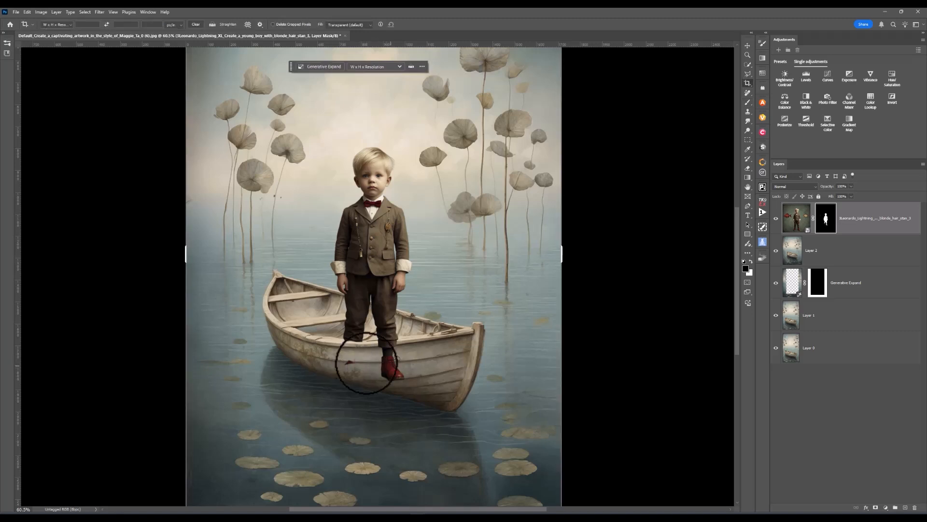
{"action": "left_click", "coordinate": [748, 100]}
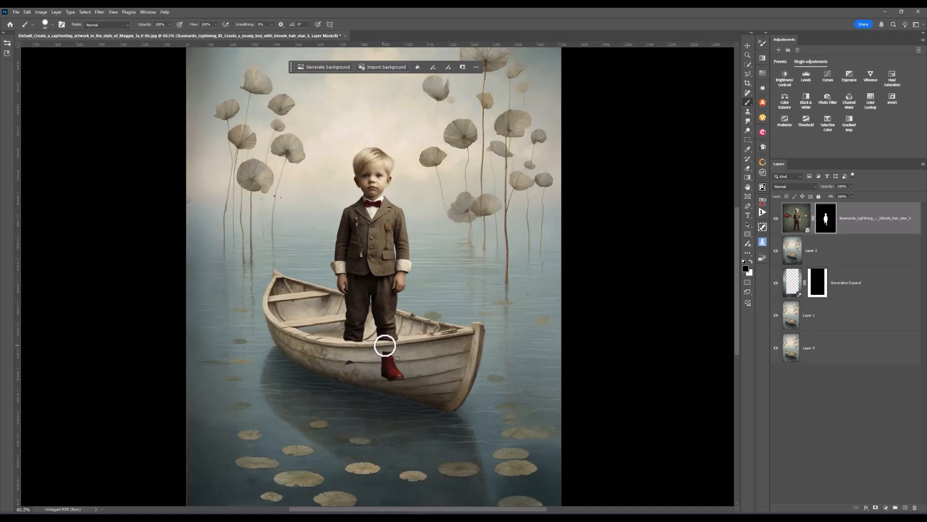
{"action": "mouse_move", "coordinate": [378, 357]}
{"action": "left_mouse_down"}
{"action": "mouse_move", "coordinate": [343, 364]}
{"action": "mouse_move", "coordinate": [402, 352]}
{"action": "mouse_move", "coordinate": [377, 367]}
{"action": "mouse_move", "coordinate": [406, 358]}
{"action": "mouse_move", "coordinate": [406, 370]}
{"action": "mouse_move", "coordinate": [374, 375]}
{"action": "mouse_move", "coordinate": [410, 370]}
{"action": "mouse_move", "coordinate": [348, 377]}
{"action": "mouse_move", "coordinate": [389, 380]}
{"action": "mouse_move", "coordinate": [406, 370]}
{"action": "left_mouse_up"}
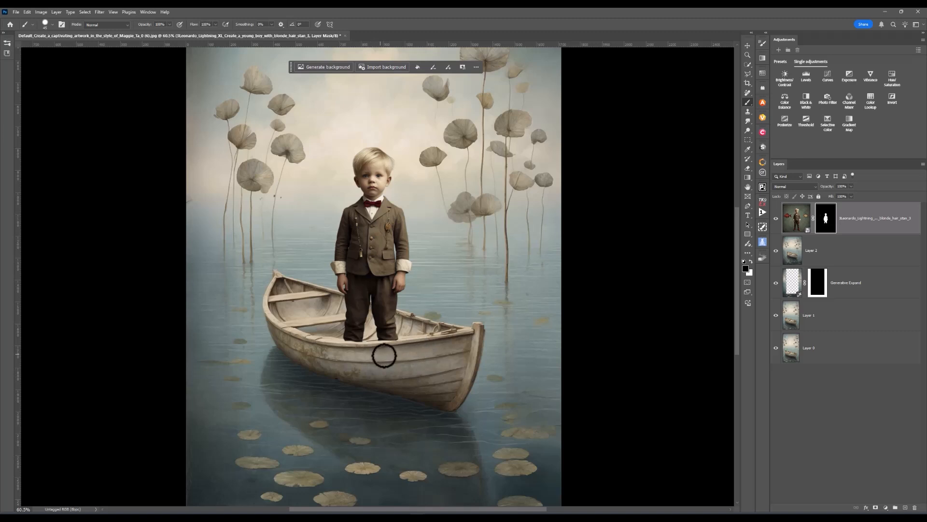
- Switch to a smaller Soft Round 1 brush with white as the foreground colour
{"action": "scroll", "coordinate": [383, 354], "scroll_direction": "up", "scroll_amount": 3}
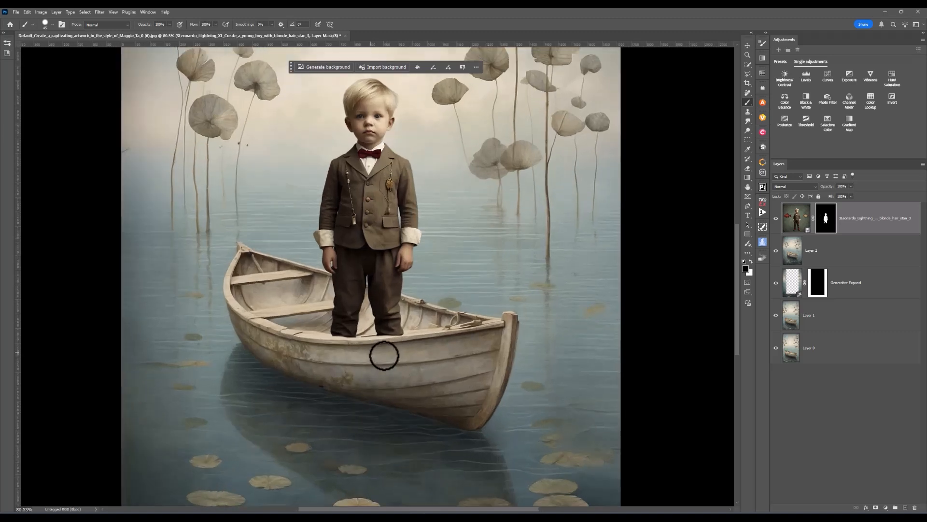
{"action": "key", "text": "bracketleft"}
{"action": "key", "text": "bracketleft"}
{"action": "key", "text": "bracketleft"}
{"action": "key", "text": "bracketleft"}
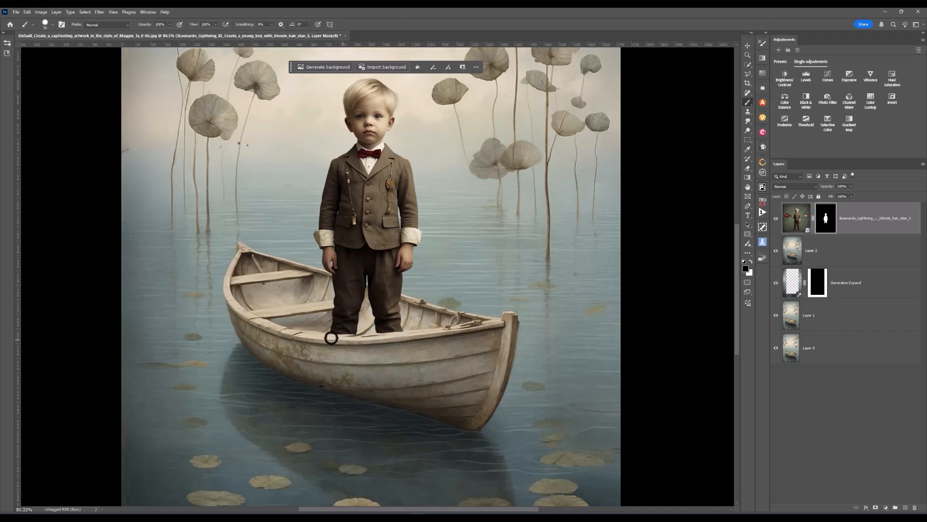
{"action": "scroll", "coordinate": [331, 337], "scroll_direction": "up", "scroll_amount": 1}
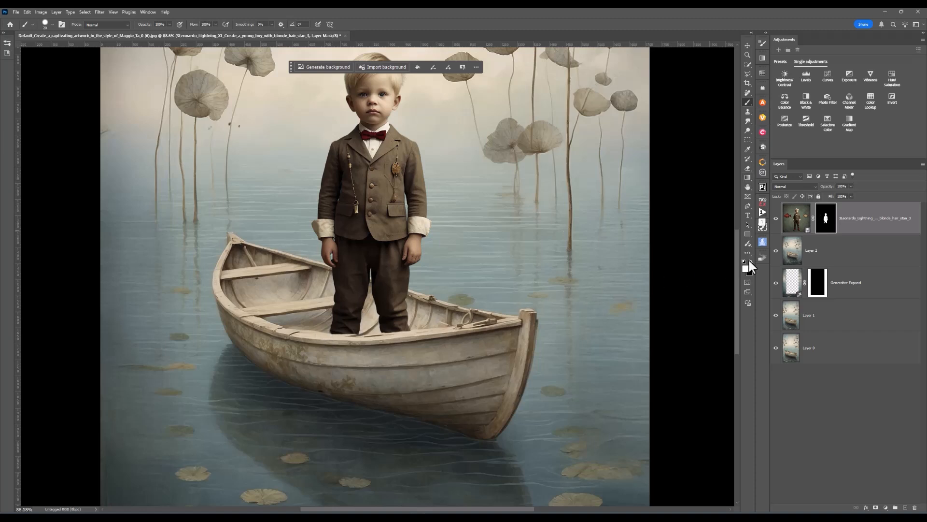
{"action": "key", "text": "x"}
{"action": "left_click", "coordinate": [7, 44]}
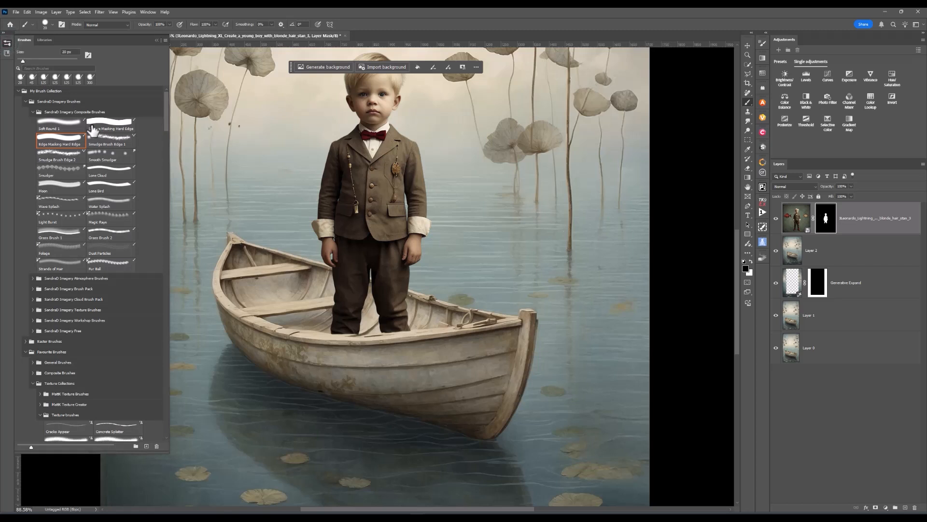
{"action": "left_click", "coordinate": [71, 128]}
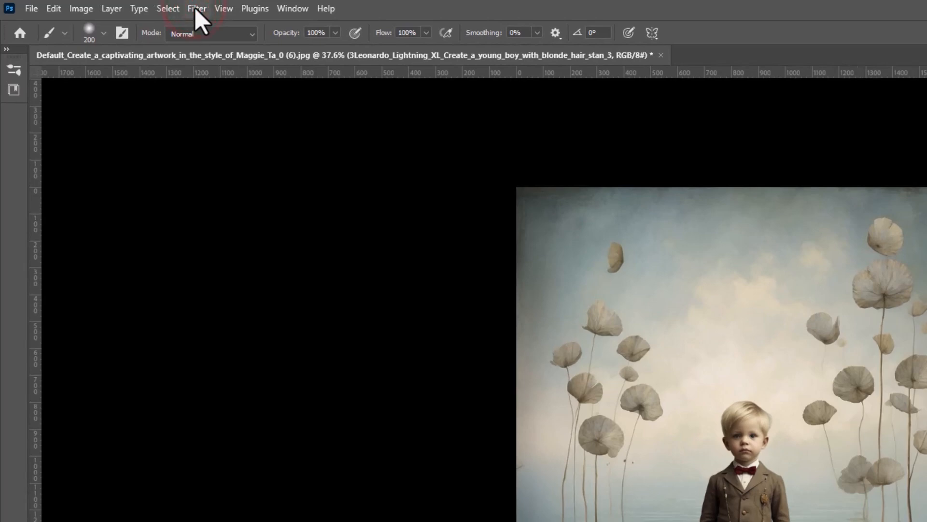
- Apply the Harmonization neural filter to the boy layer using Layer 2 as reference, output as a smart filter
{"action": "left_click", "coordinate": [195, 7]}
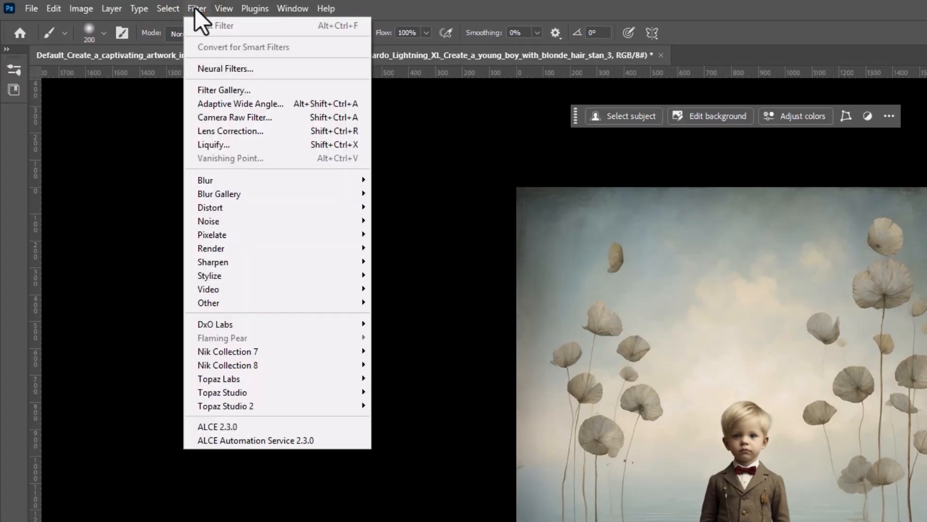
{"action": "left_click", "coordinate": [206, 74]}
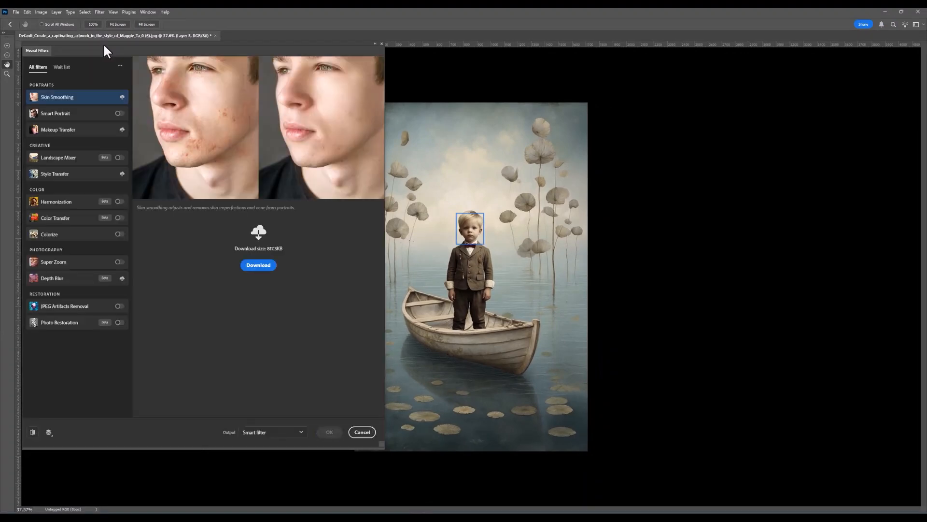
{"action": "left_click", "coordinate": [120, 203]}
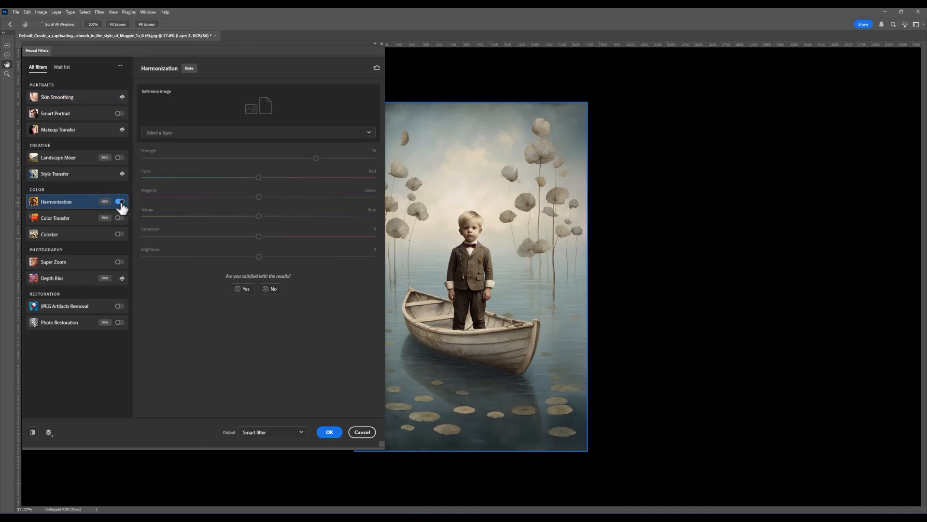
{"action": "left_click", "coordinate": [186, 140]}
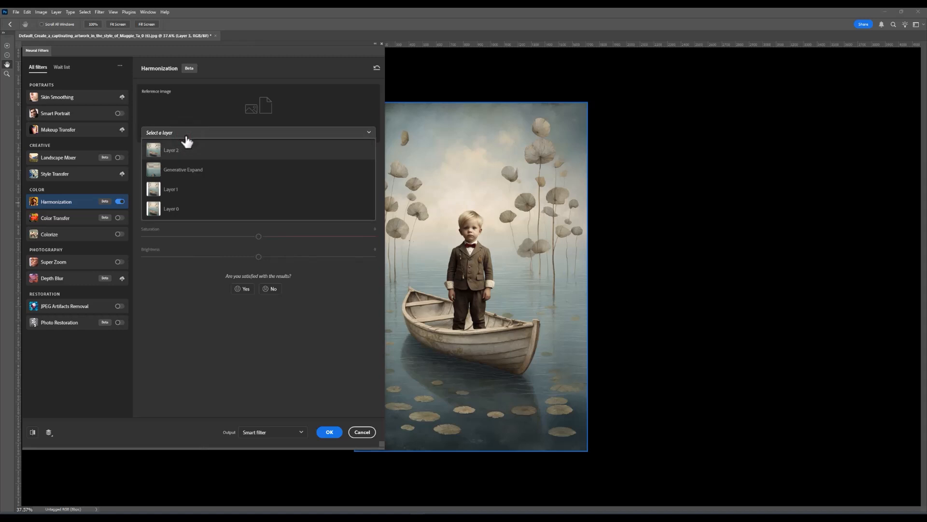
{"action": "left_click", "coordinate": [182, 154]}
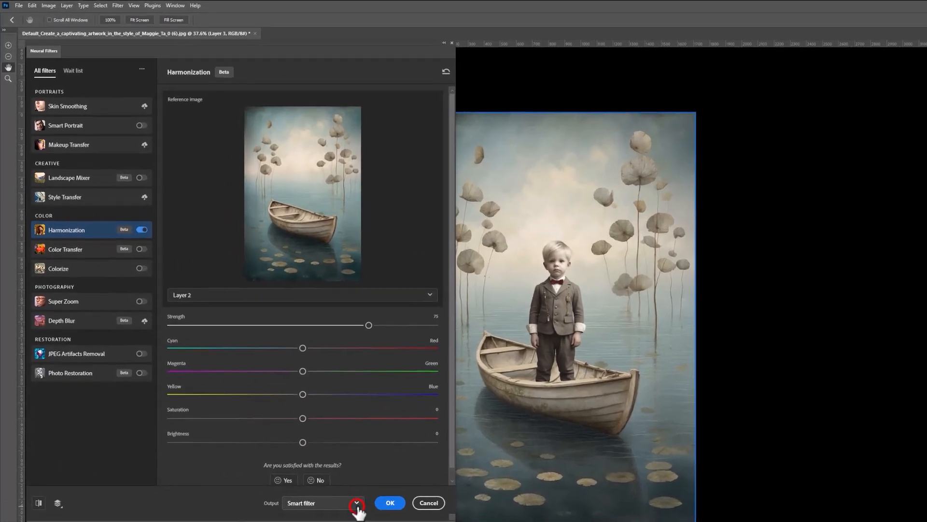
{"action": "left_click", "coordinate": [357, 504]}
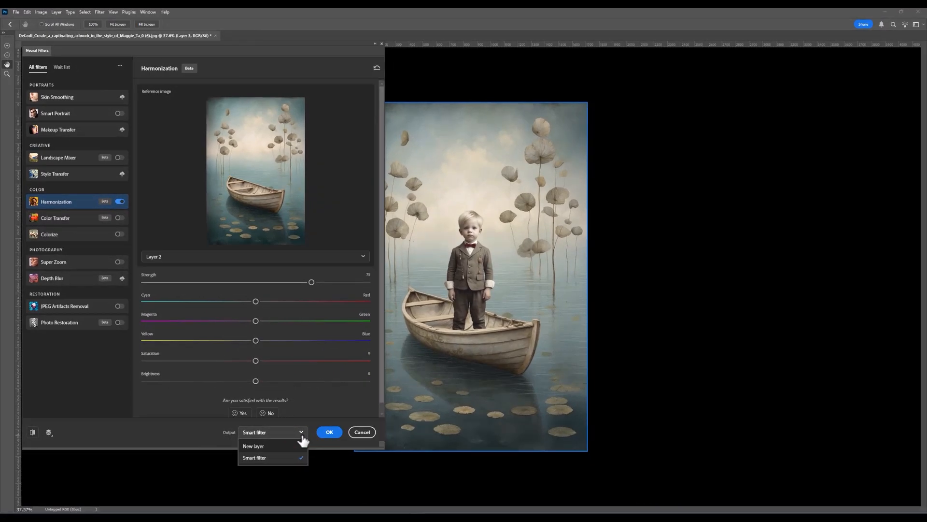
{"action": "left_click", "coordinate": [330, 433]}
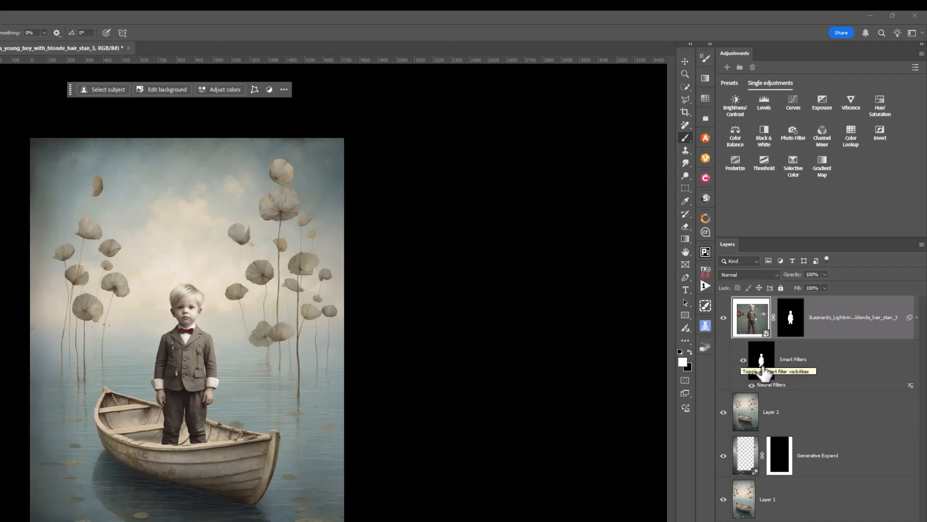
- Toggle the smart filter's visibility to compare the boy with and without Harmonization
{"action": "left_click", "coordinate": [744, 360]}
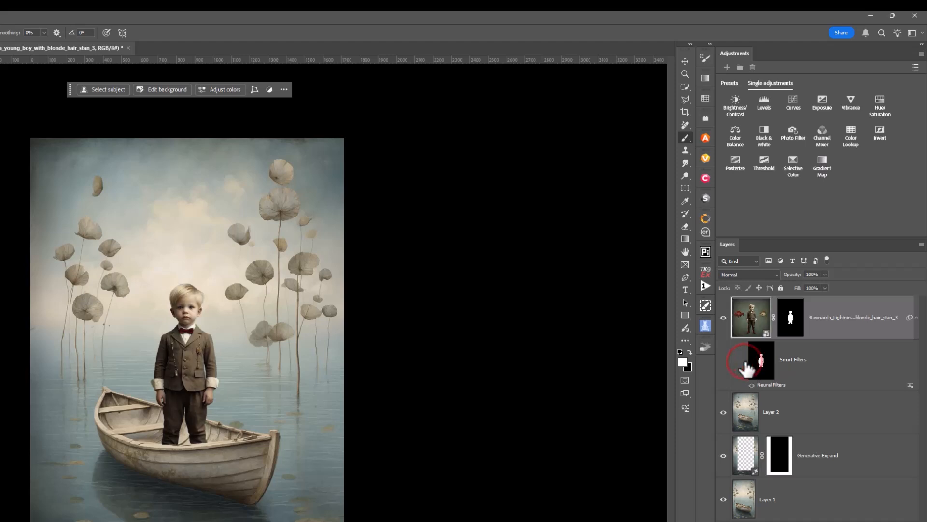
{"action": "left_click", "coordinate": [744, 361]}
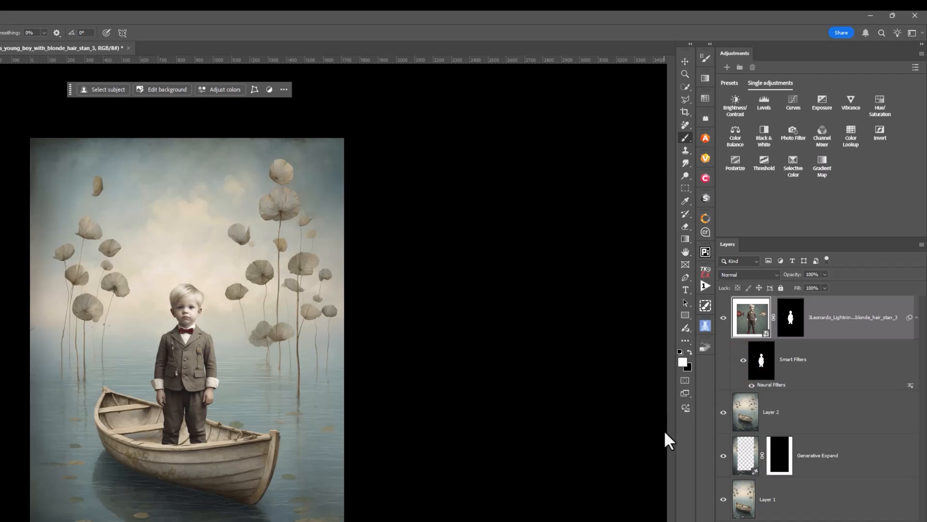
{"action": "key", "text": "ctrl+plus"}
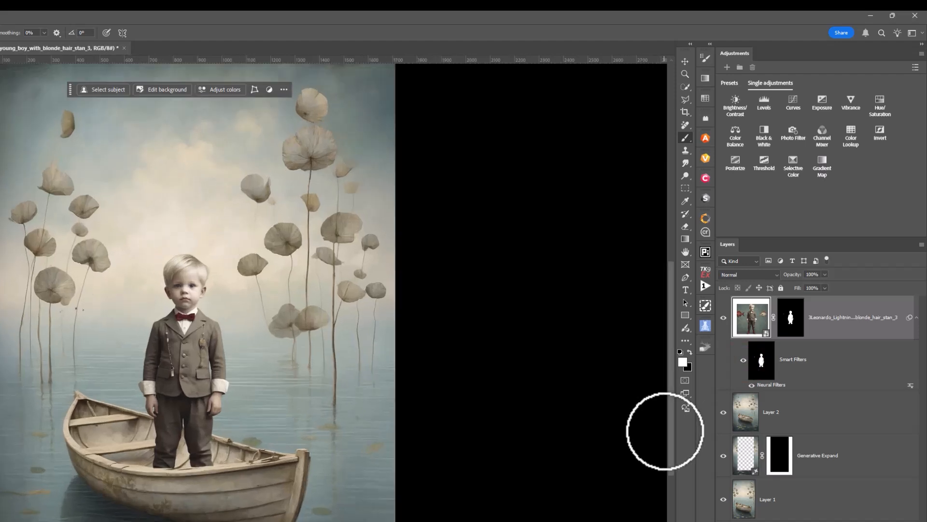
{"action": "key", "text": "bracketright"}
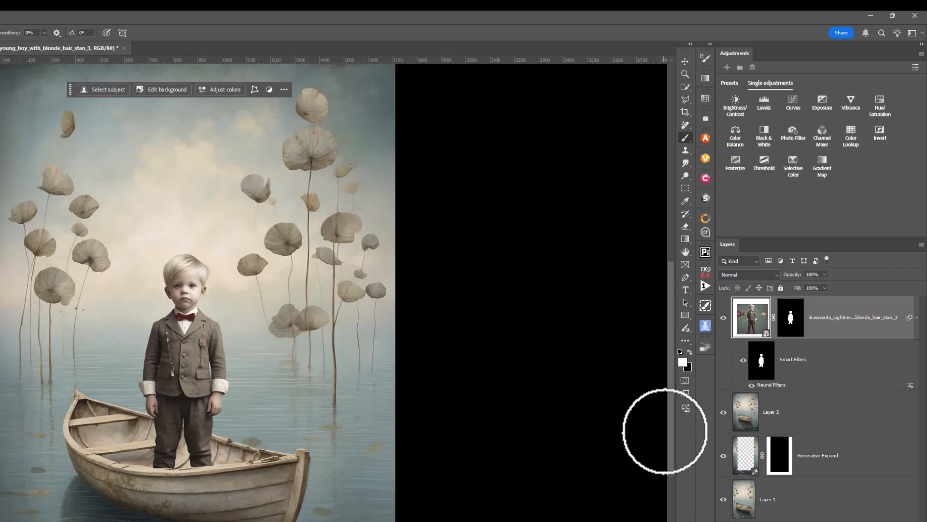
- Add a Hue/Saturation adjustment clipped to the boy layer with saturation +9 and lightness -5
{"action": "left_click", "coordinate": [759, 318]}
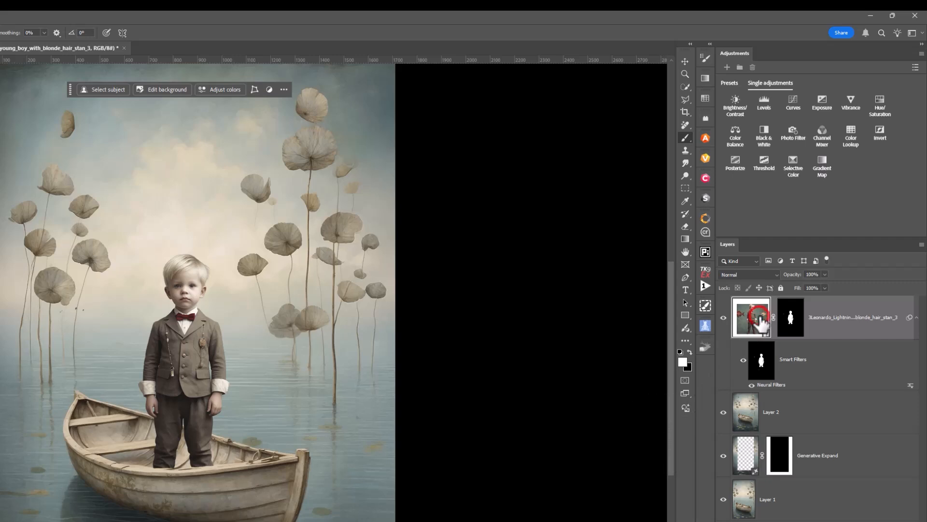
{"action": "left_click", "coordinate": [880, 100]}
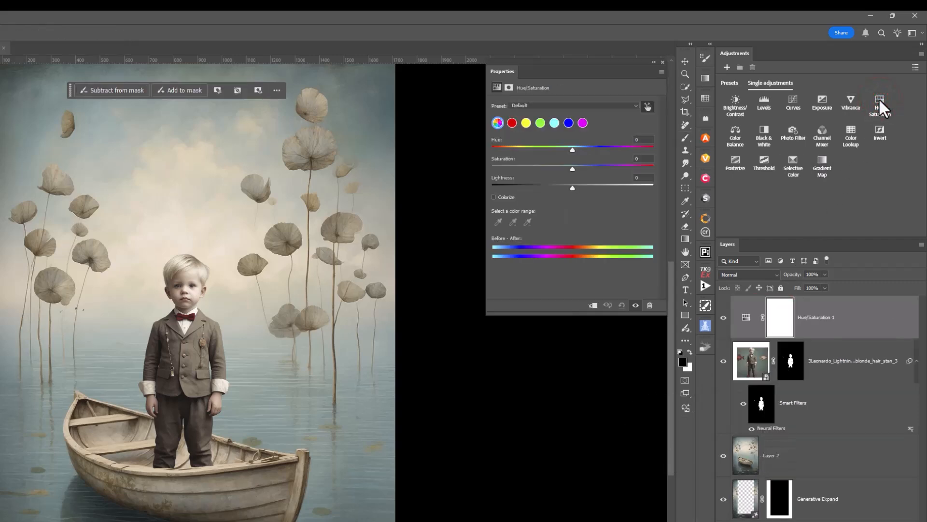
{"action": "left_click", "coordinate": [593, 305]}
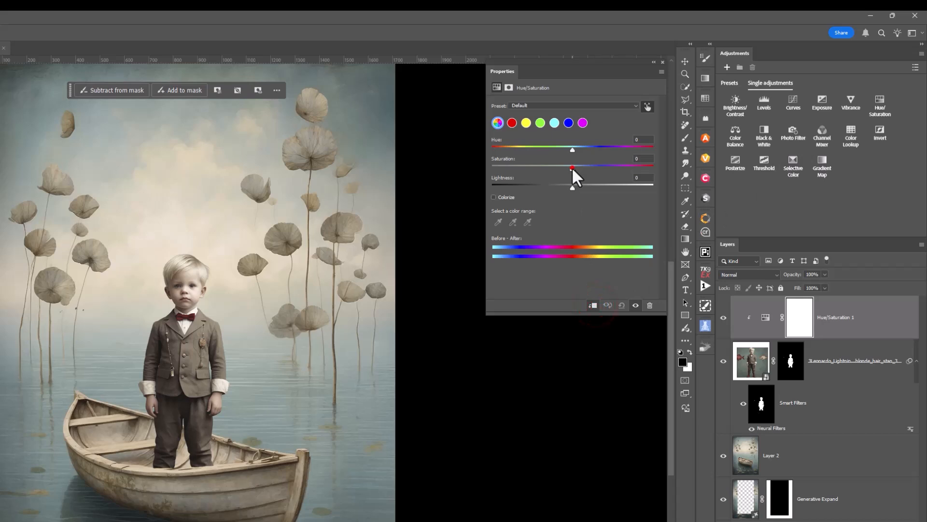
{"action": "left_click_drag", "start_coordinate": [572, 168], "coordinate": [572, 167]}
{"action": "left_click_drag", "start_coordinate": [577, 167], "coordinate": [579, 168]}
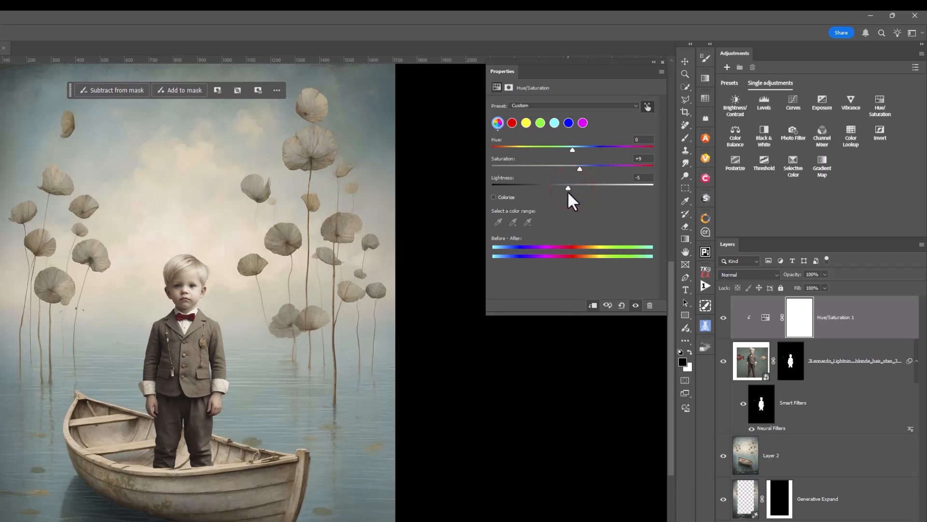
{"action": "left_click", "coordinate": [661, 62]}
- Select the Black Crow layer and scale it down with Free Transform, moving it onto the boat
{"action": "key", "text": "ctrl+minus"}
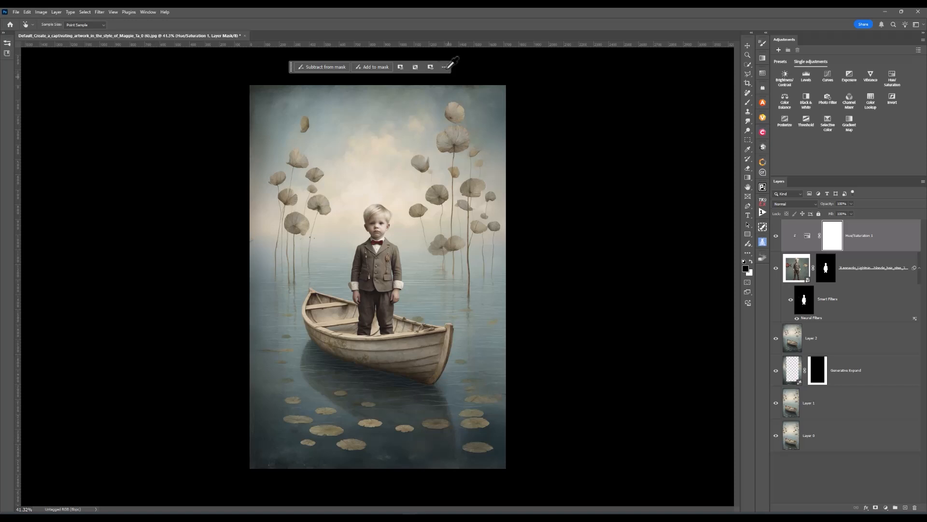
{"action": "left_click", "coordinate": [792, 245]}
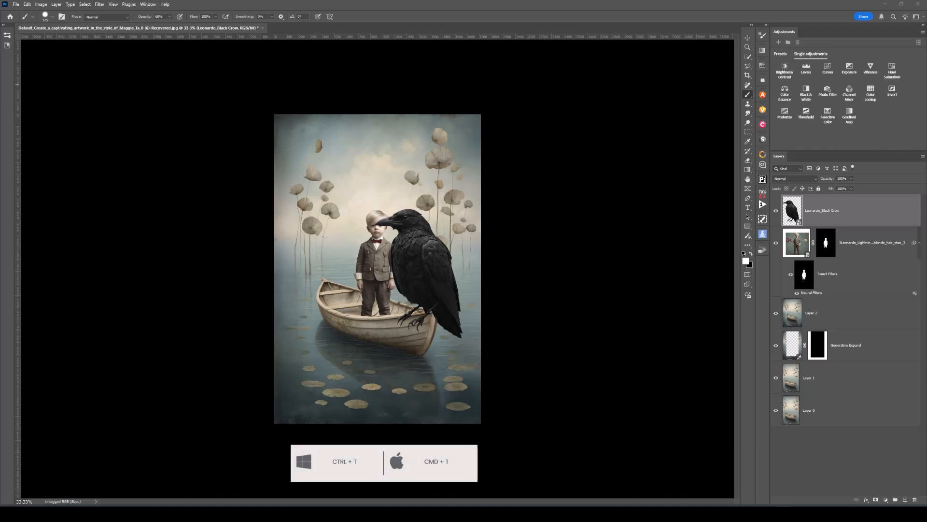
{"action": "left_click", "coordinate": [803, 141]}
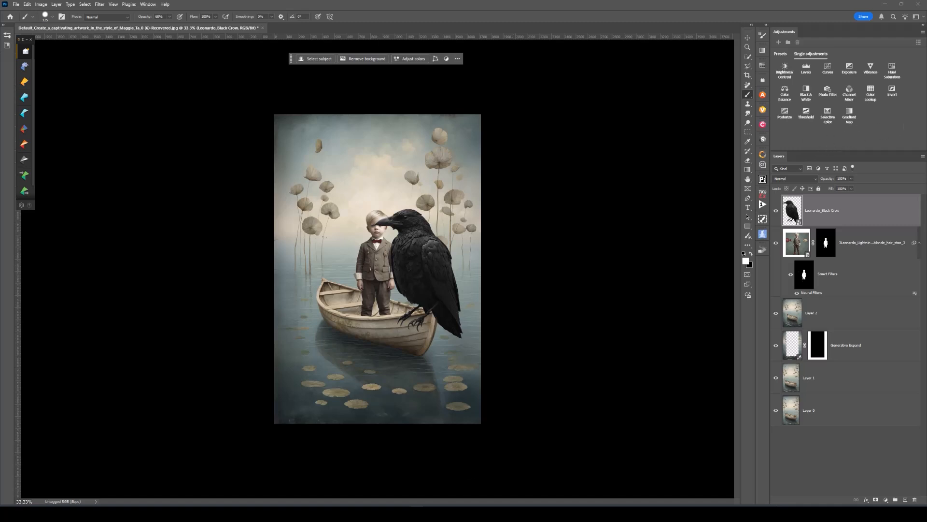
{"action": "key", "text": "ctrl+t"}
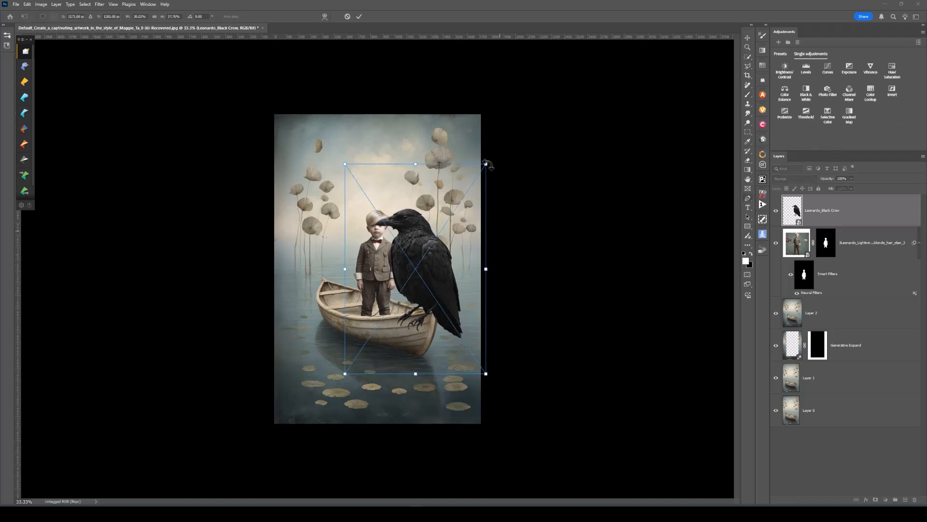
{"action": "left_click_drag", "start_coordinate": [487, 164], "coordinate": [388, 302]}
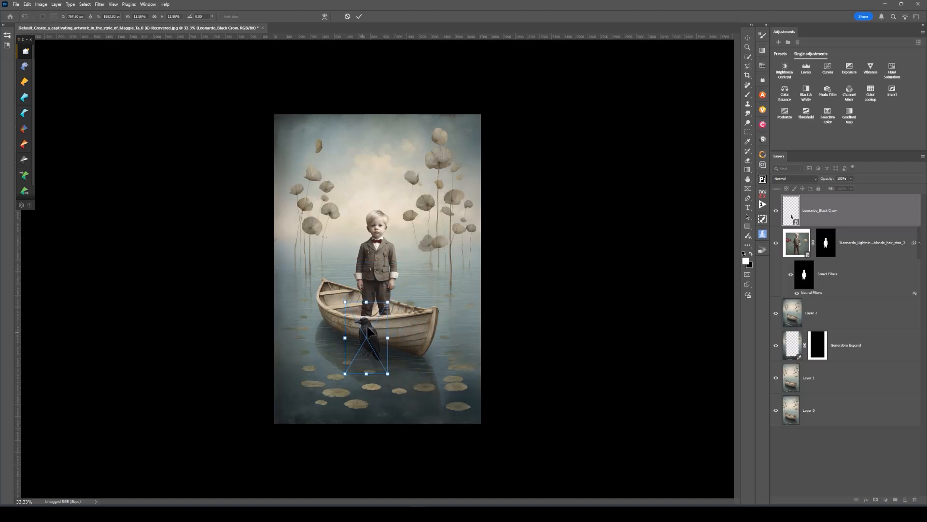
{"action": "left_click_drag", "start_coordinate": [369, 333], "coordinate": [419, 288]}
- Flip the crow horizontally, scale it smaller and position it on the boat's stern beside the boy, then commit the transform
{"action": "right_click", "coordinate": [421, 275]}
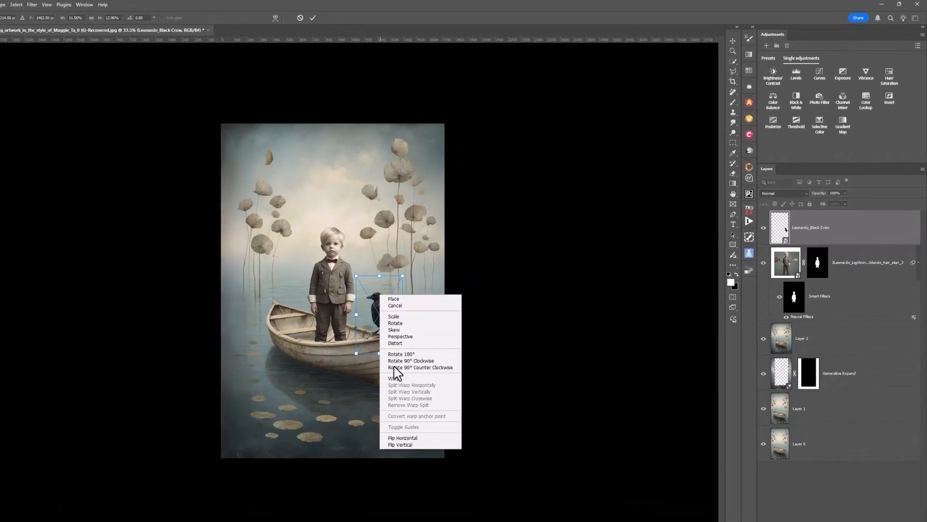
{"action": "left_click", "coordinate": [378, 463]}
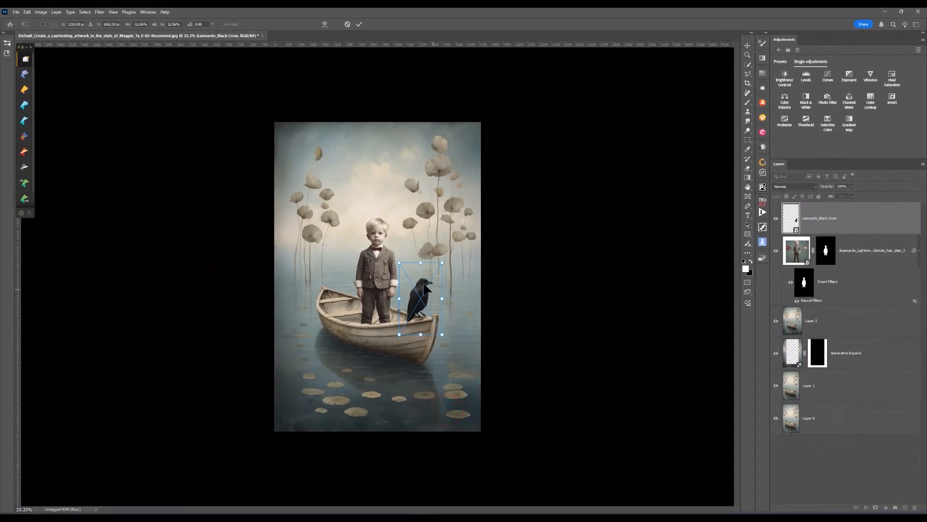
{"action": "left_click_drag", "start_coordinate": [421, 282], "coordinate": [436, 283]}
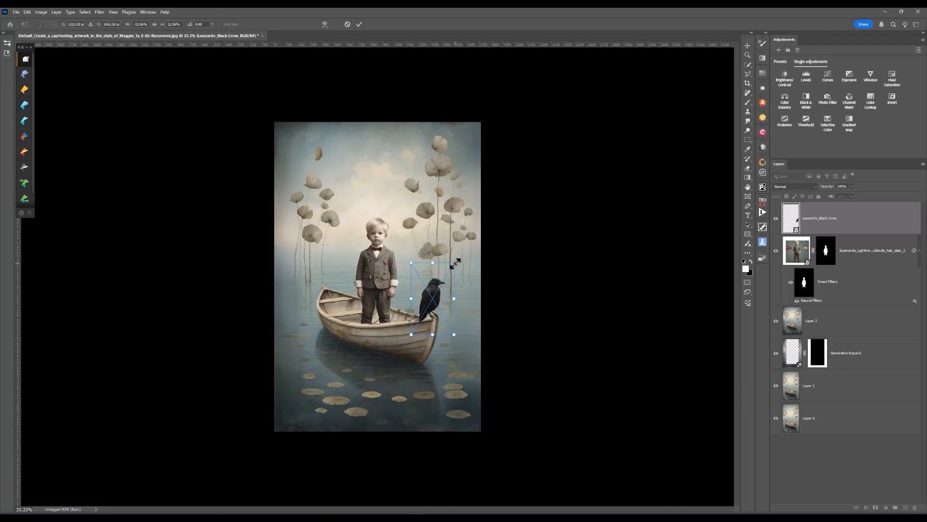
{"action": "left_click_drag", "start_coordinate": [454, 263], "coordinate": [445, 281]}
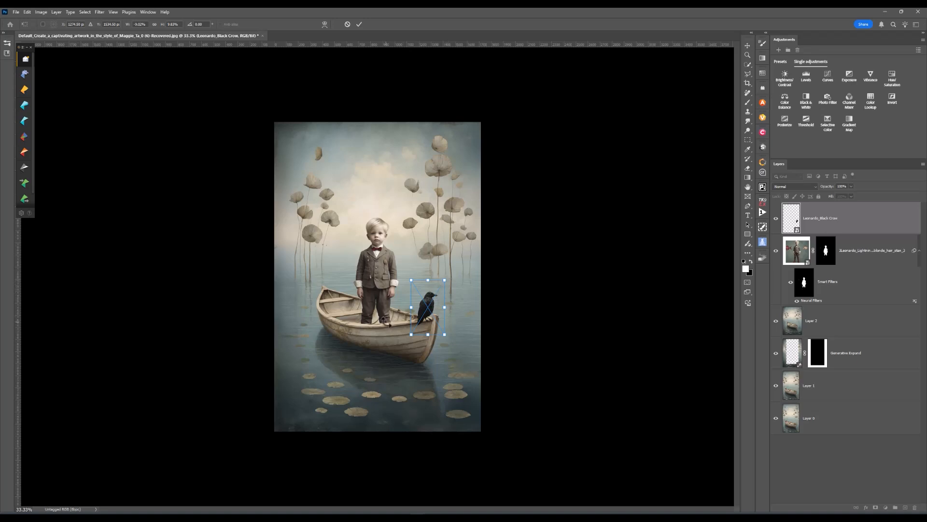
{"action": "scroll", "coordinate": [386, 322], "scroll_direction": "up", "scroll_amount": 2}
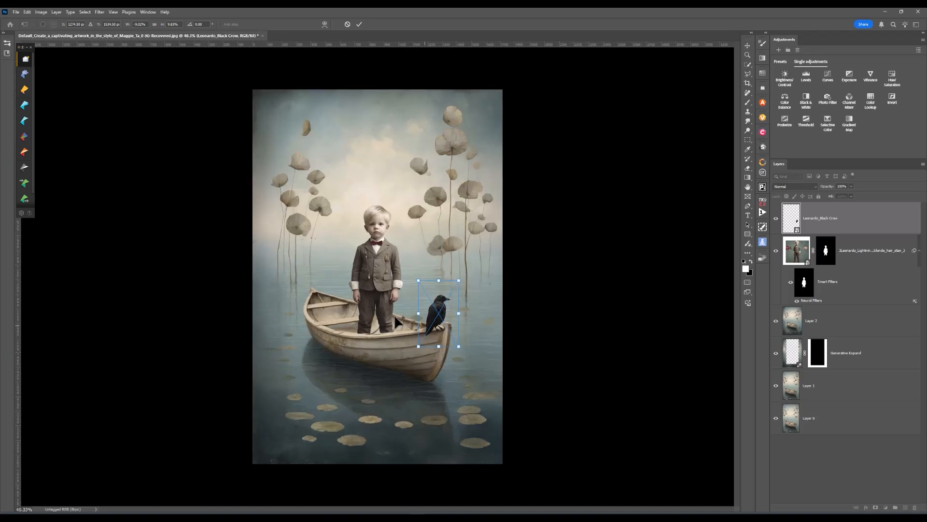
{"action": "left_click_drag", "start_coordinate": [459, 281], "coordinate": [447, 305]}
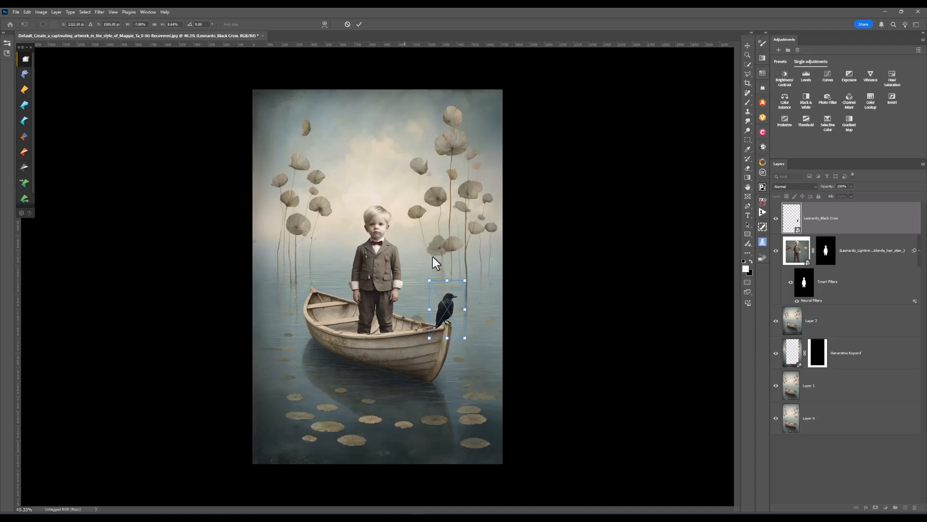
{"action": "left_click", "coordinate": [358, 24]}
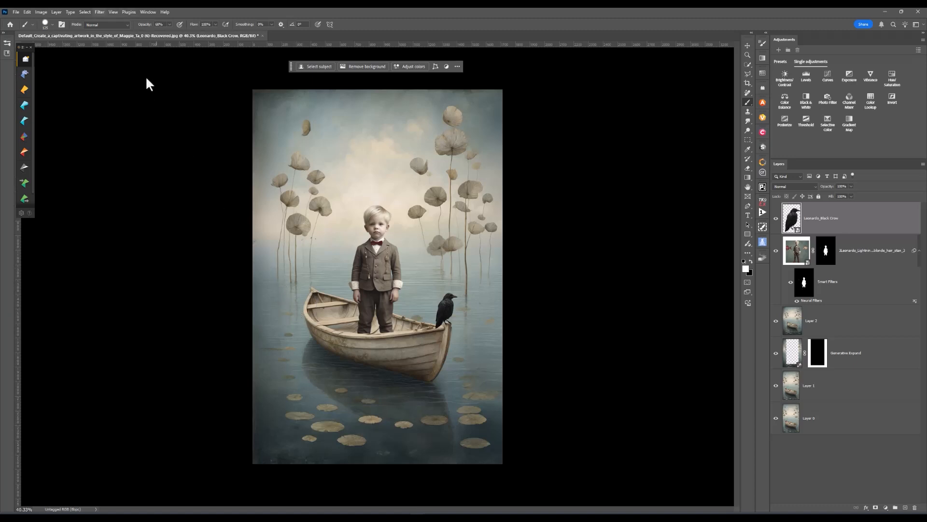
- Apply the Harmonization neural filter to the crow using the boy layer as reference, output as a smart filter, and toggle it to compare
{"action": "left_click", "coordinate": [99, 12]}
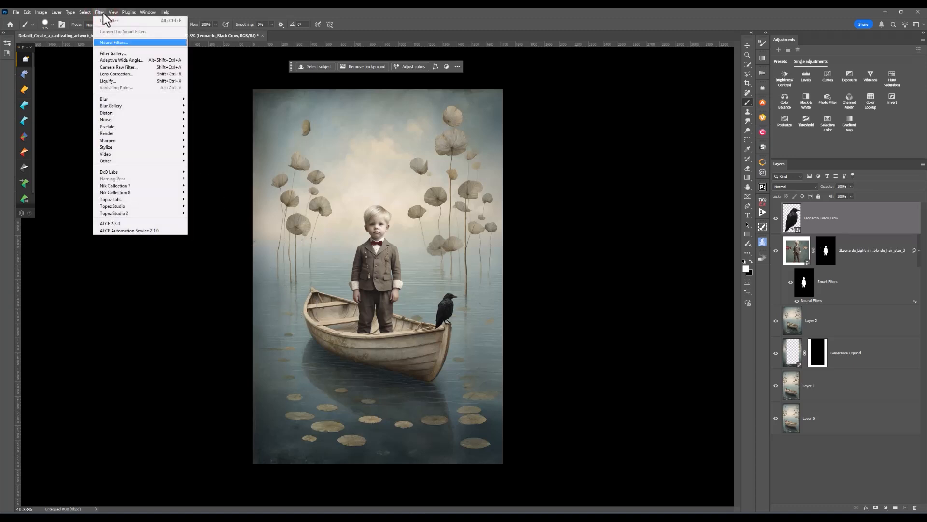
{"action": "left_click", "coordinate": [112, 42]}
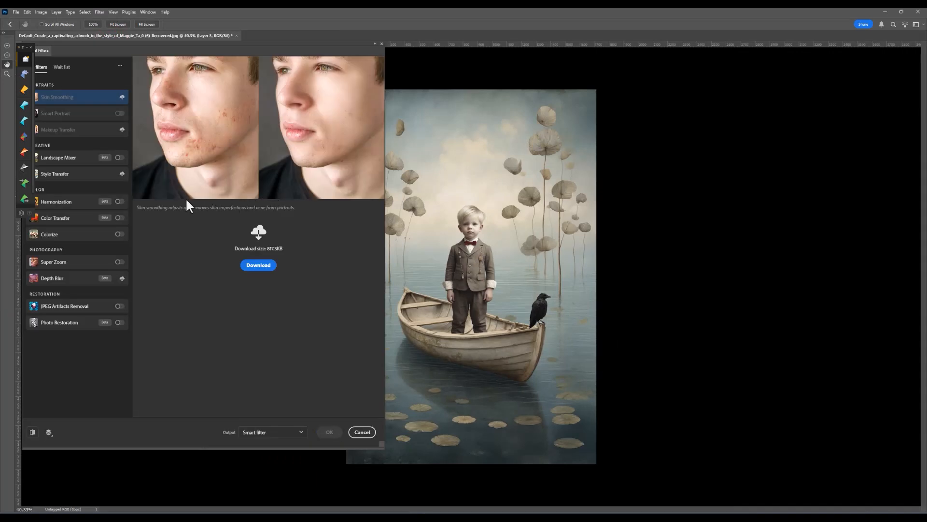
{"action": "left_click", "coordinate": [119, 201]}
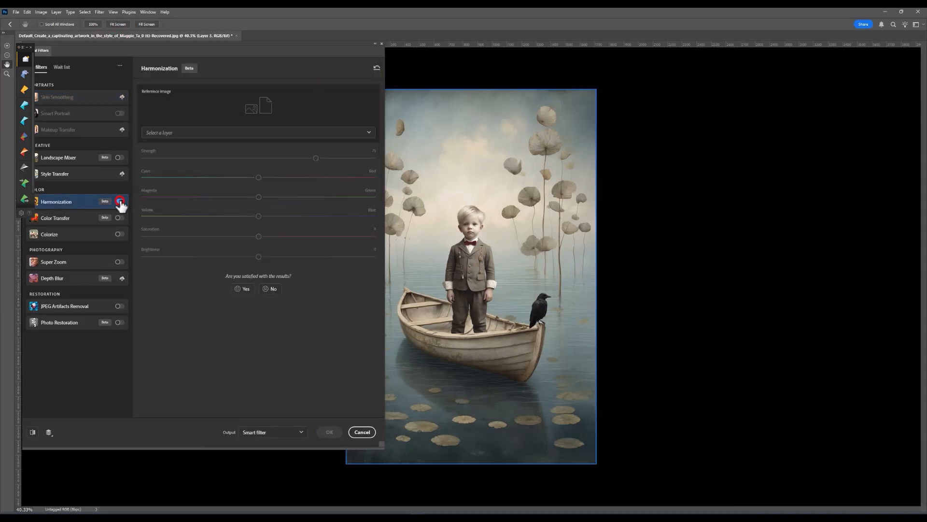
{"action": "left_click", "coordinate": [206, 135]}
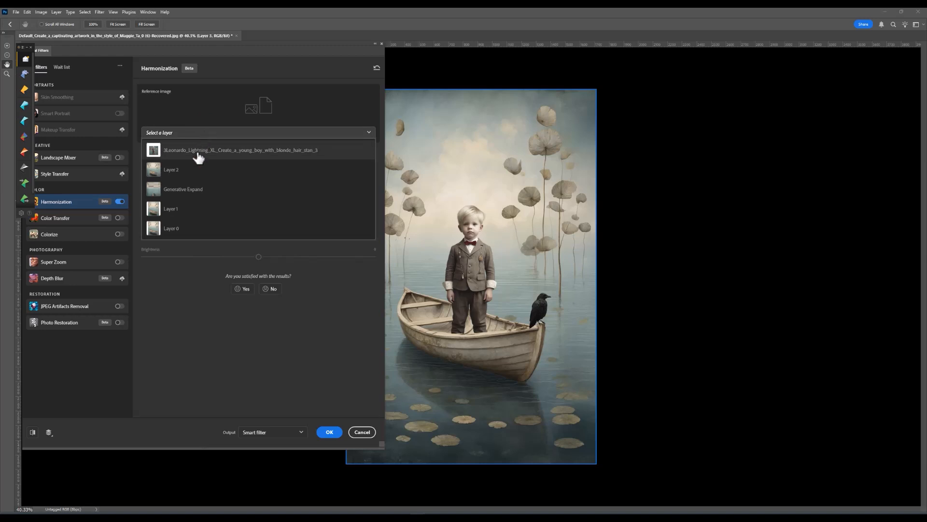
{"action": "left_click", "coordinate": [197, 155]}
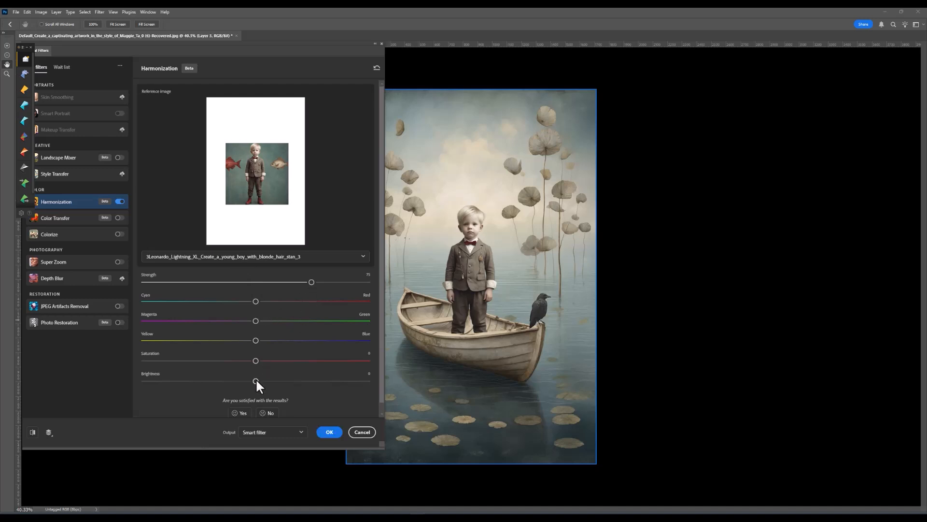
{"action": "left_click_drag", "start_coordinate": [255, 380], "coordinate": [259, 381]}
{"action": "double_click", "coordinate": [253, 381]}
{"action": "left_click", "coordinate": [329, 432]}
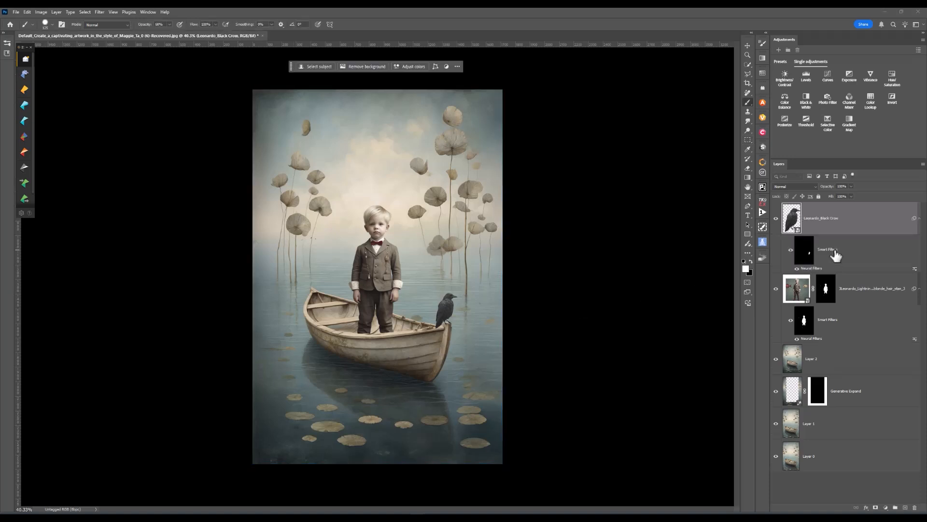
{"action": "left_click", "coordinate": [790, 251]}
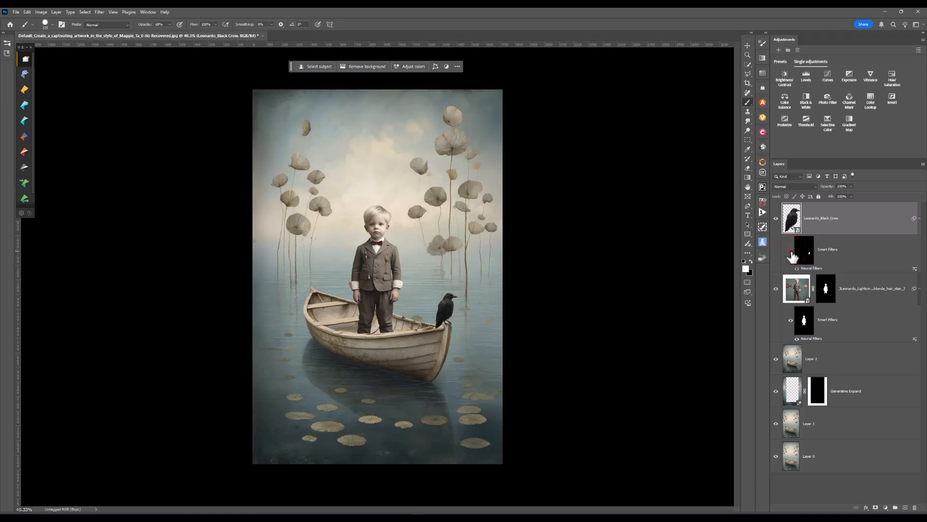
{"action": "left_click", "coordinate": [791, 250]}
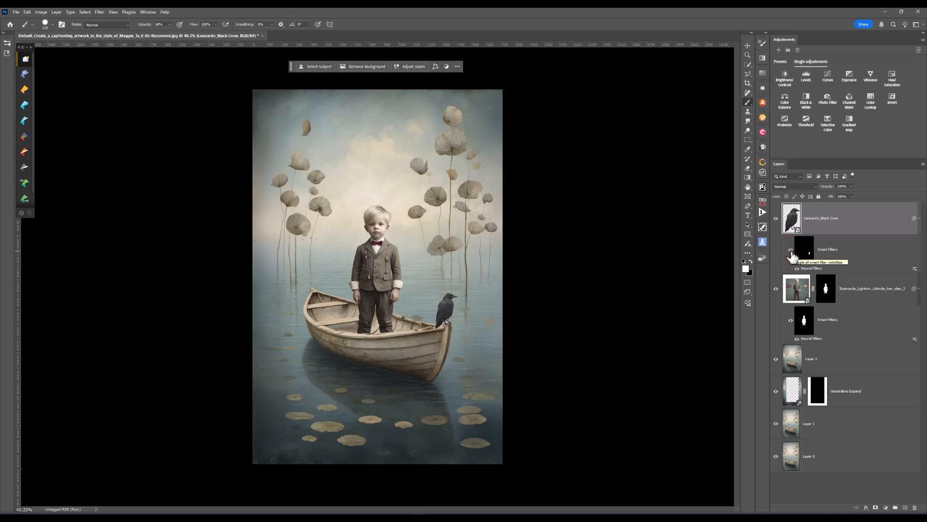
- Add a Levels adjustment clipped to the crow layer, nudge its midtone slider slightly, and toggle its visibility to compare
{"action": "left_click", "coordinate": [792, 219]}
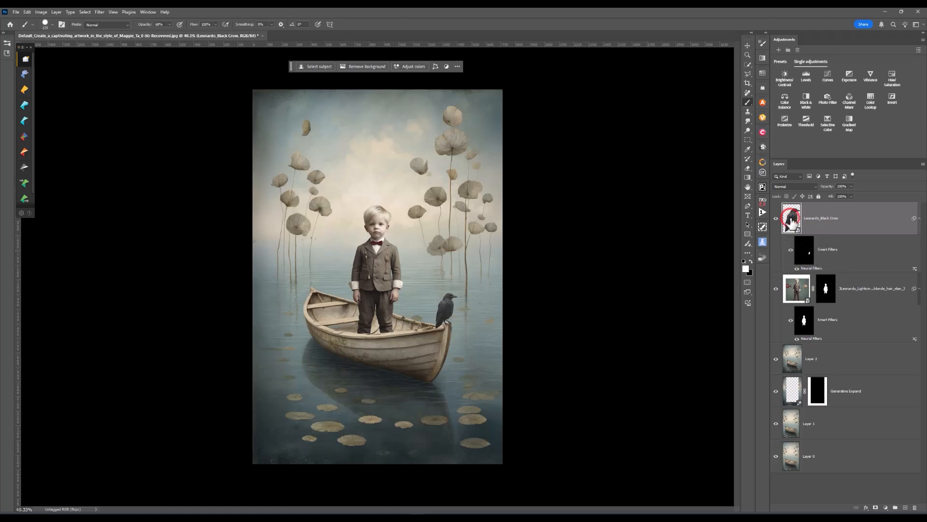
{"action": "left_click", "coordinate": [803, 75]}
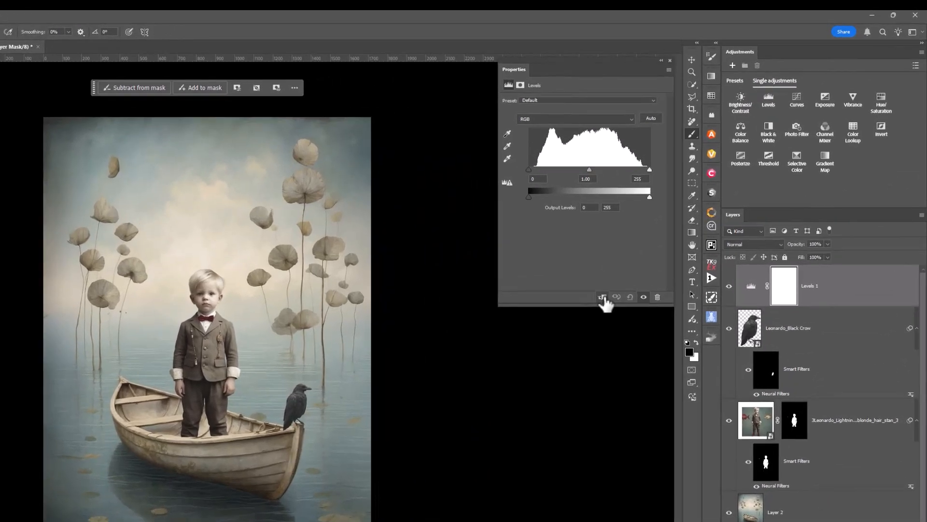
{"action": "left_click", "coordinate": [679, 227]}
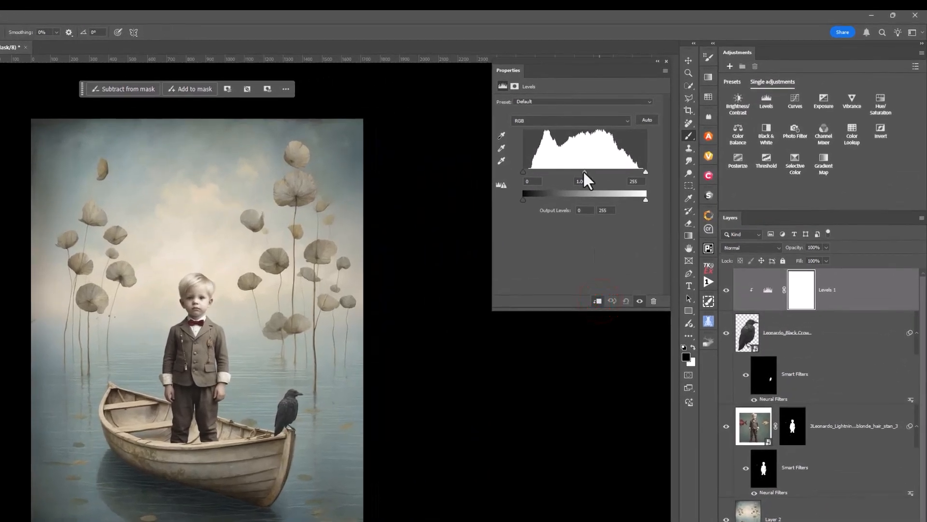
{"action": "left_click_drag", "start_coordinate": [583, 172], "coordinate": [582, 174]}
{"action": "left_click", "coordinate": [726, 290]}
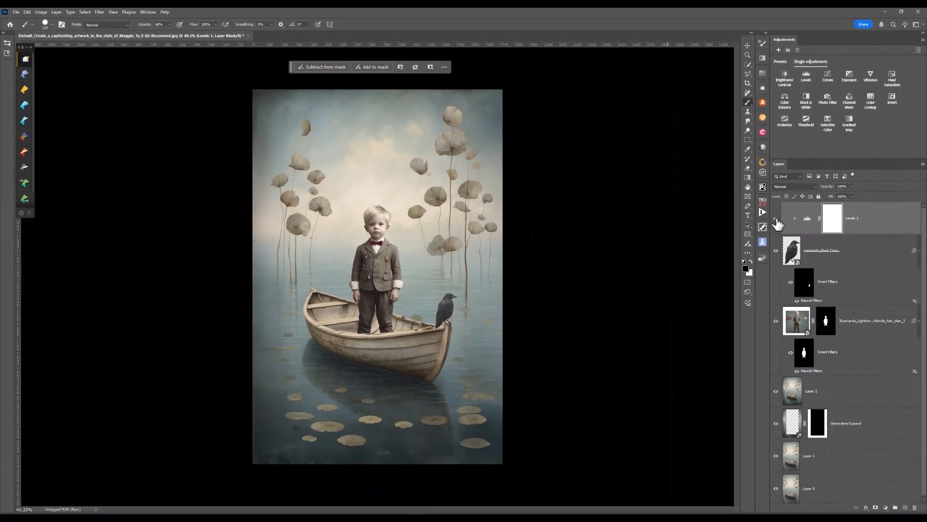
{"action": "left_click", "coordinate": [776, 219]}
{"action": "key", "text": "ctrl+plus"}
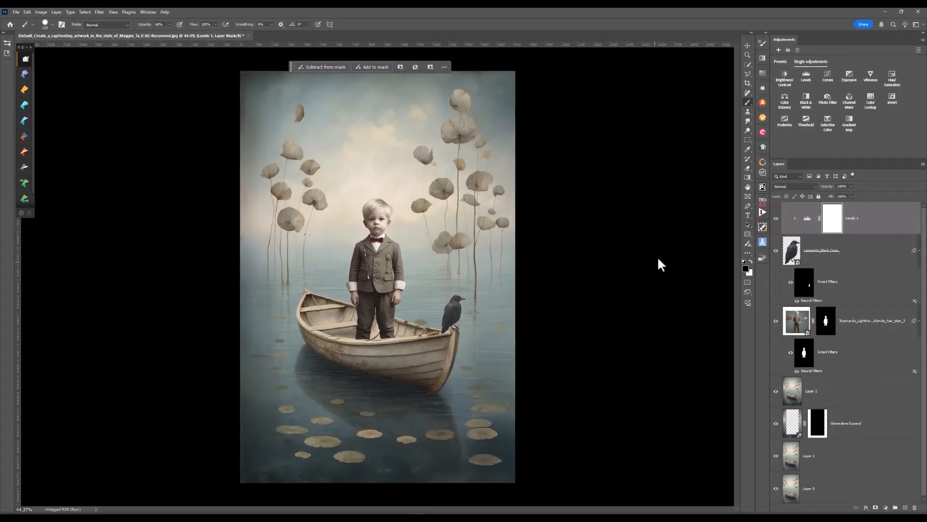